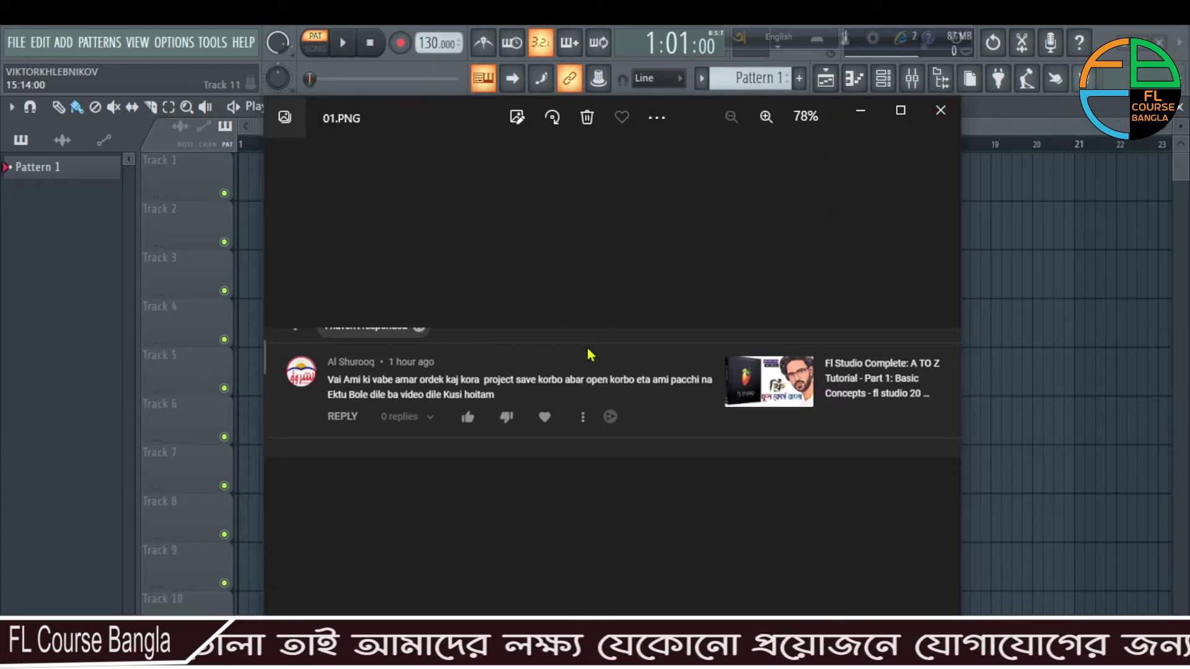
Minimize the 01.PNG image and start saving the empty project under a new name
click(861, 112)
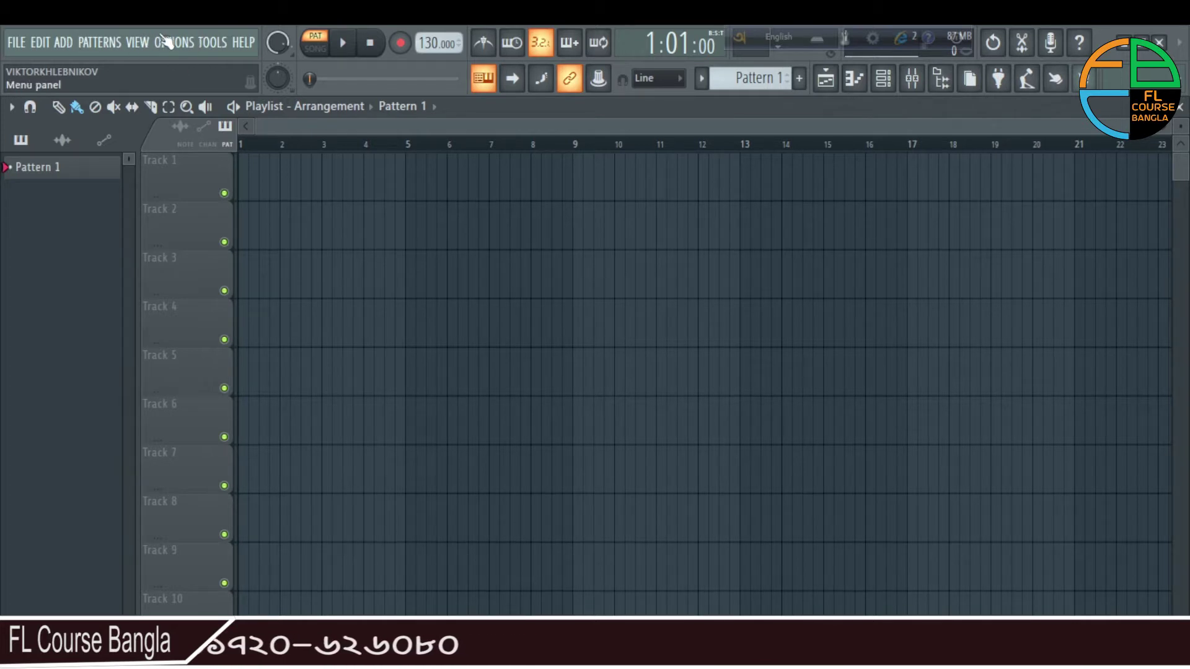
click(19, 43)
click(23, 45)
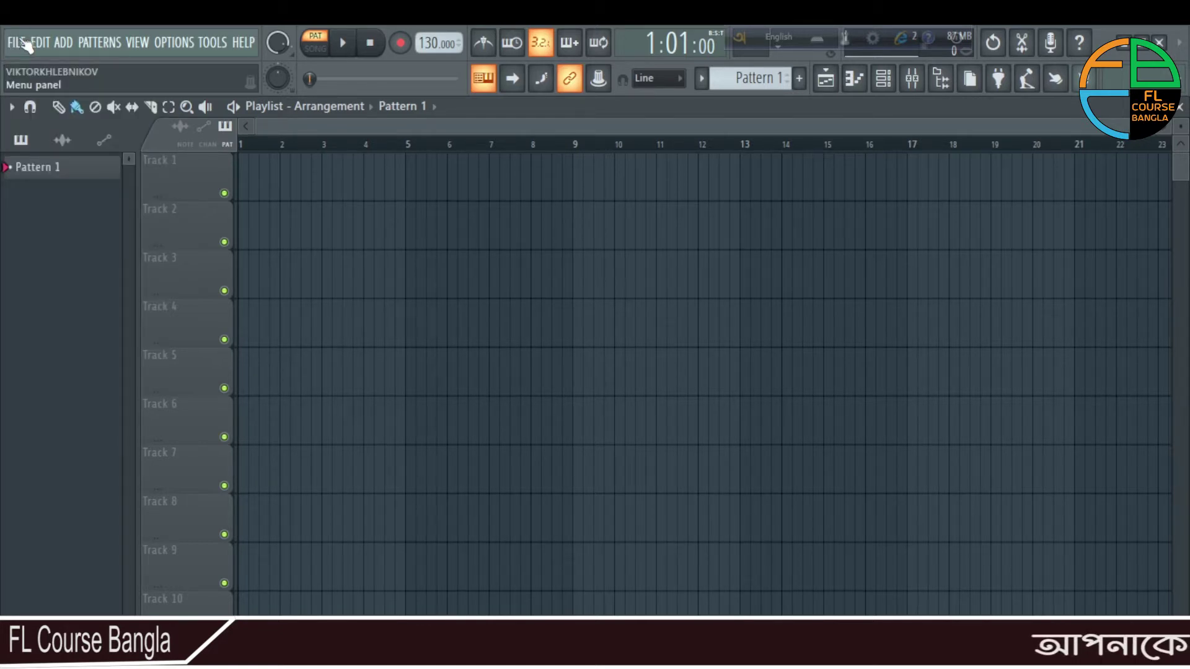
click(21, 43)
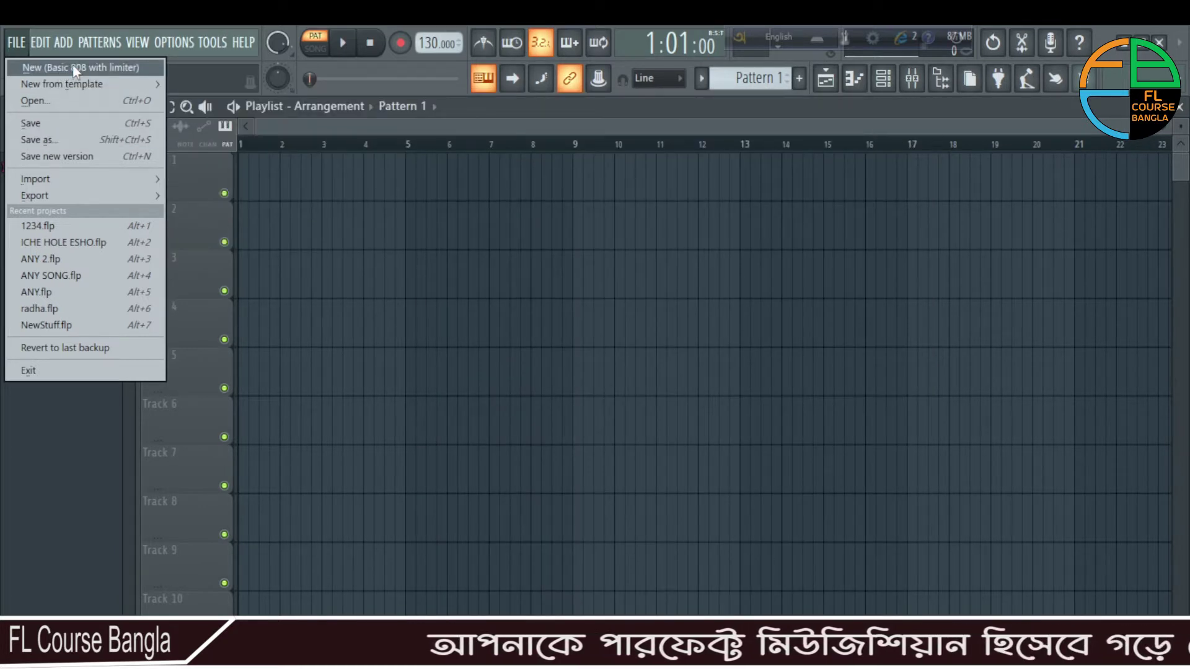
mouse_move(75, 92)
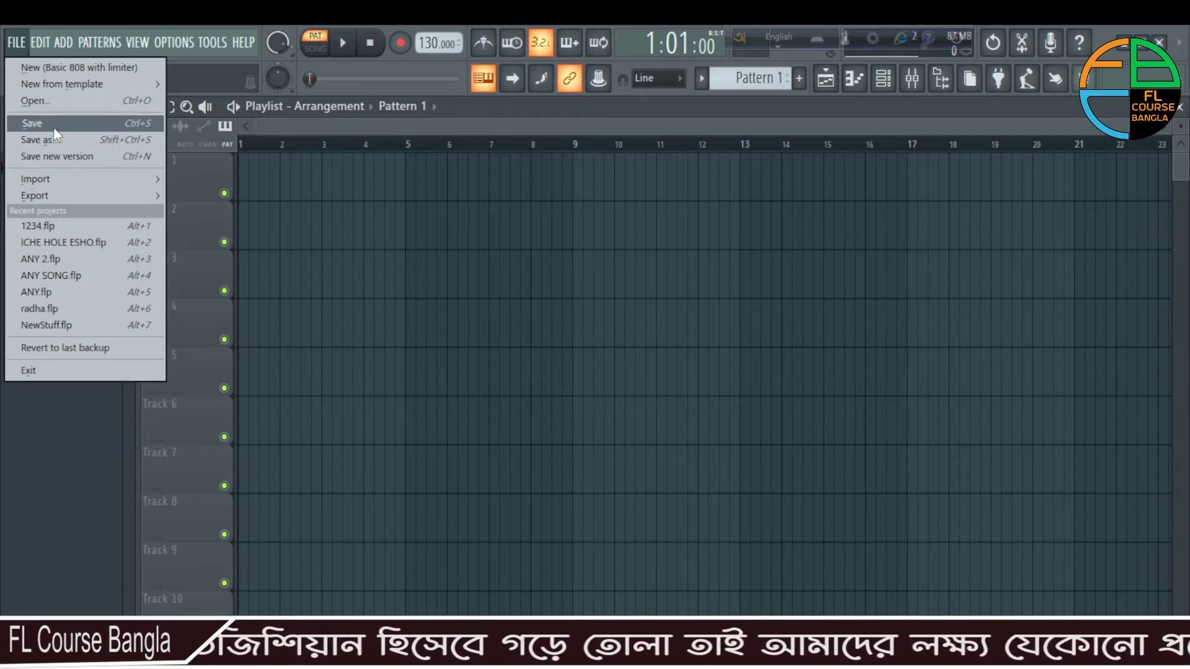
click(62, 146)
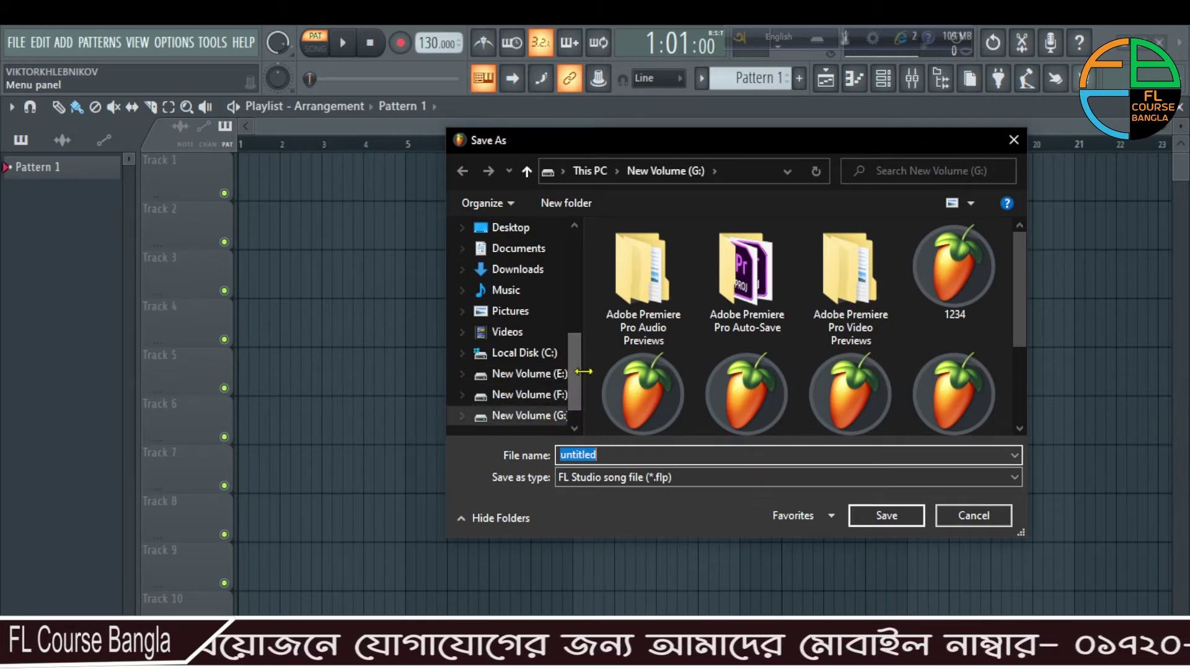
Browse the G:, F:, E: and C: drives and the Desktop as save locations, returning to New Volume (G:)
scroll(576, 384, down, 1)
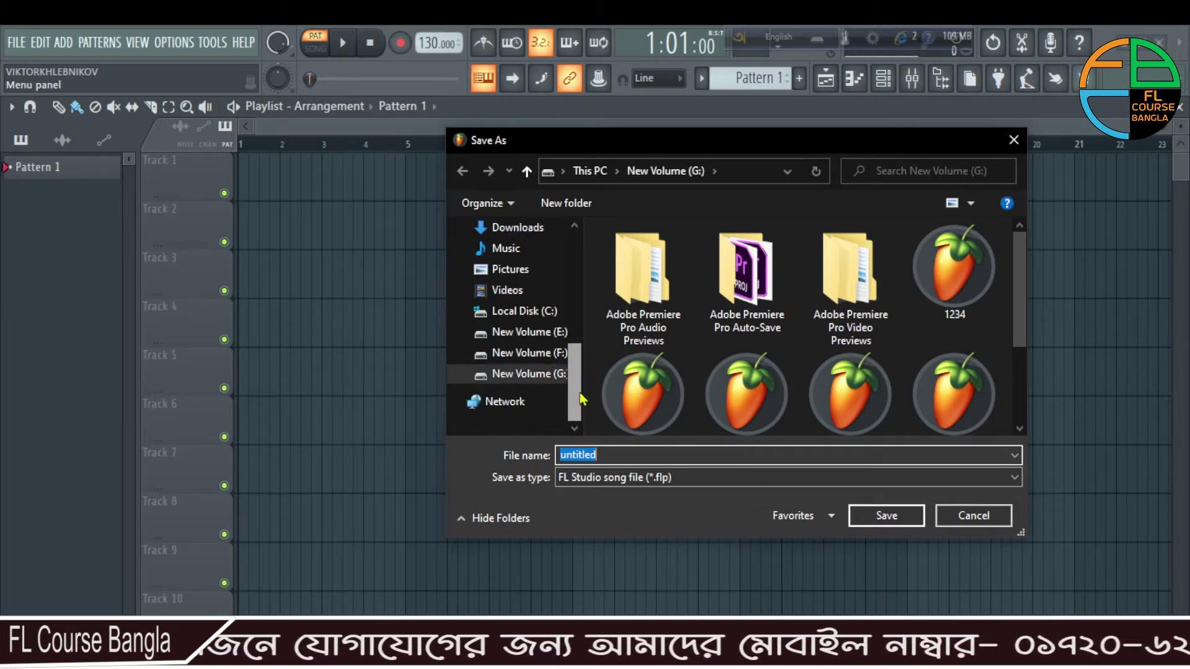
click(550, 374)
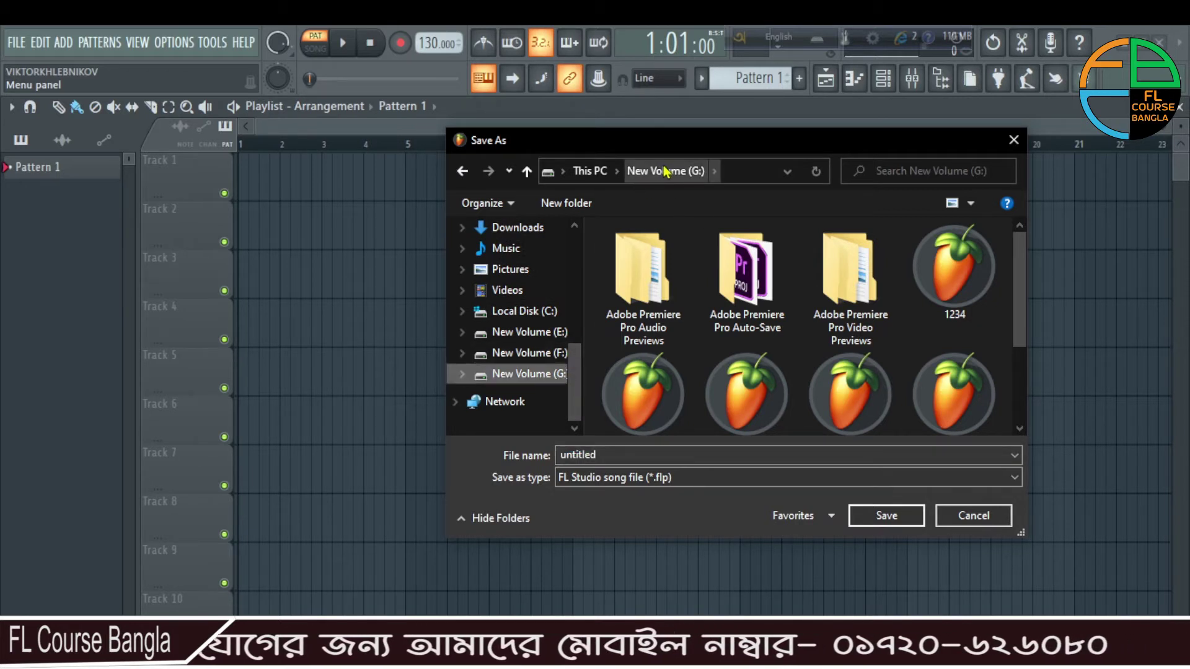
click(534, 358)
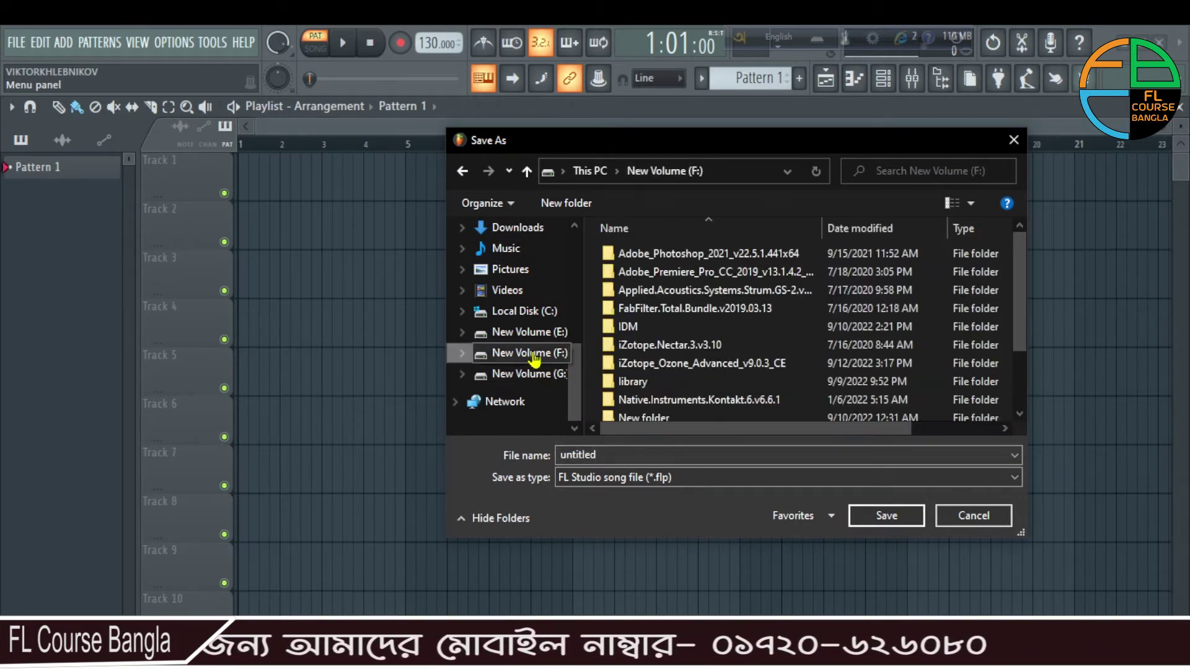
click(539, 340)
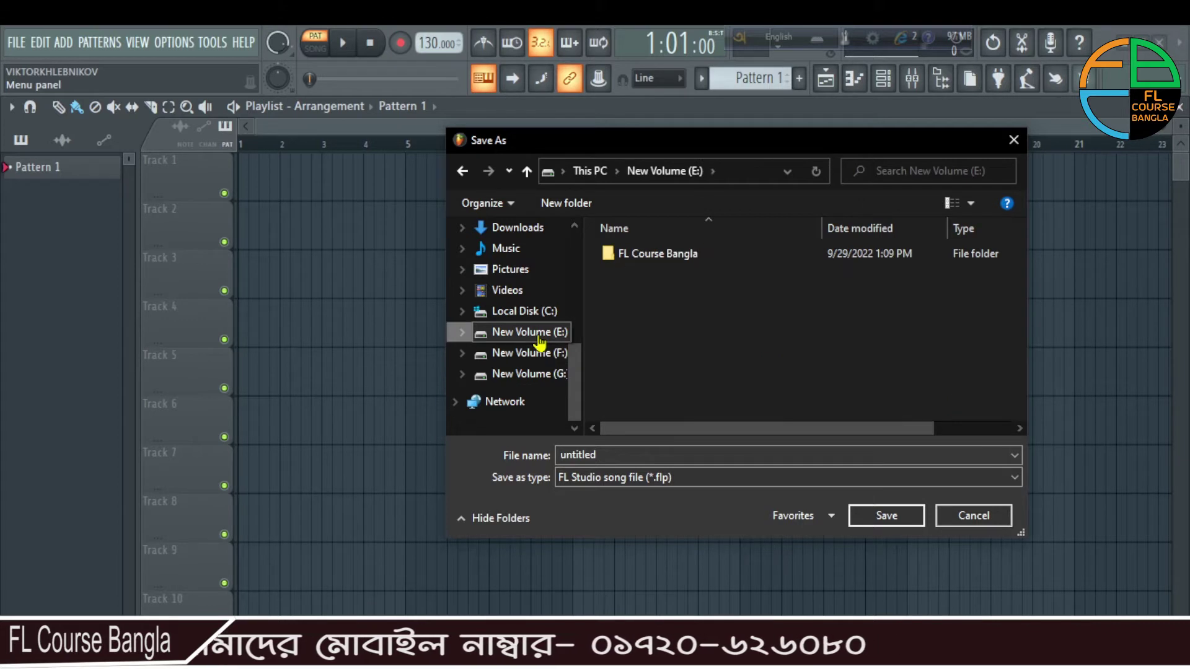
click(542, 318)
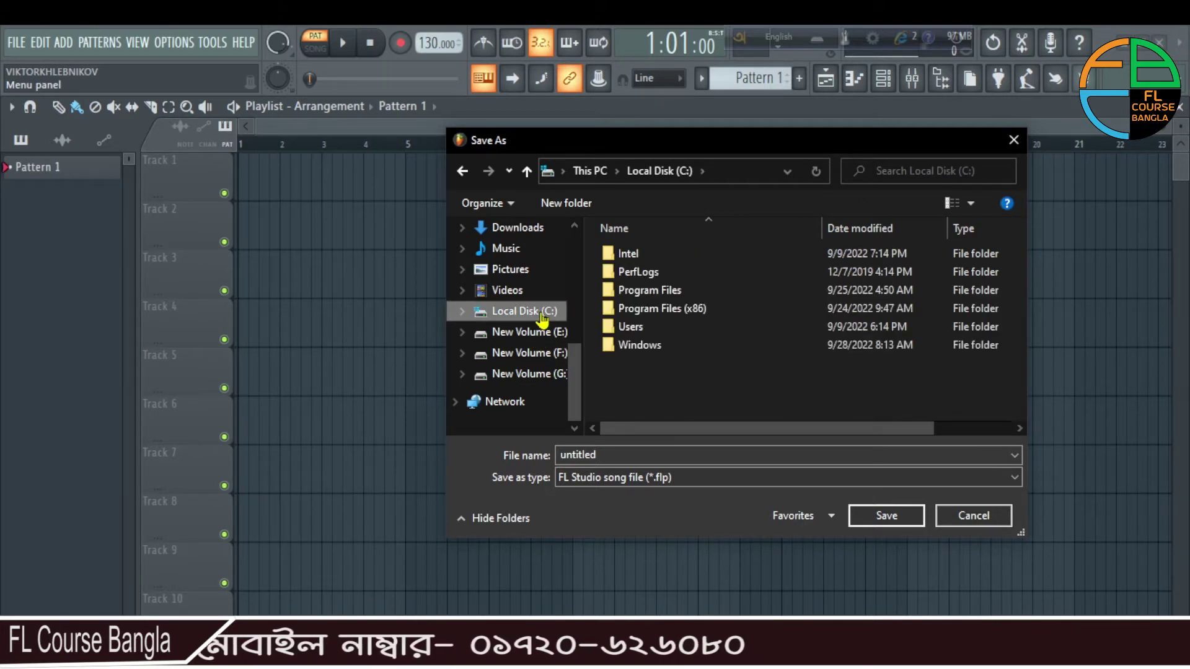
scroll(546, 279, up, 1)
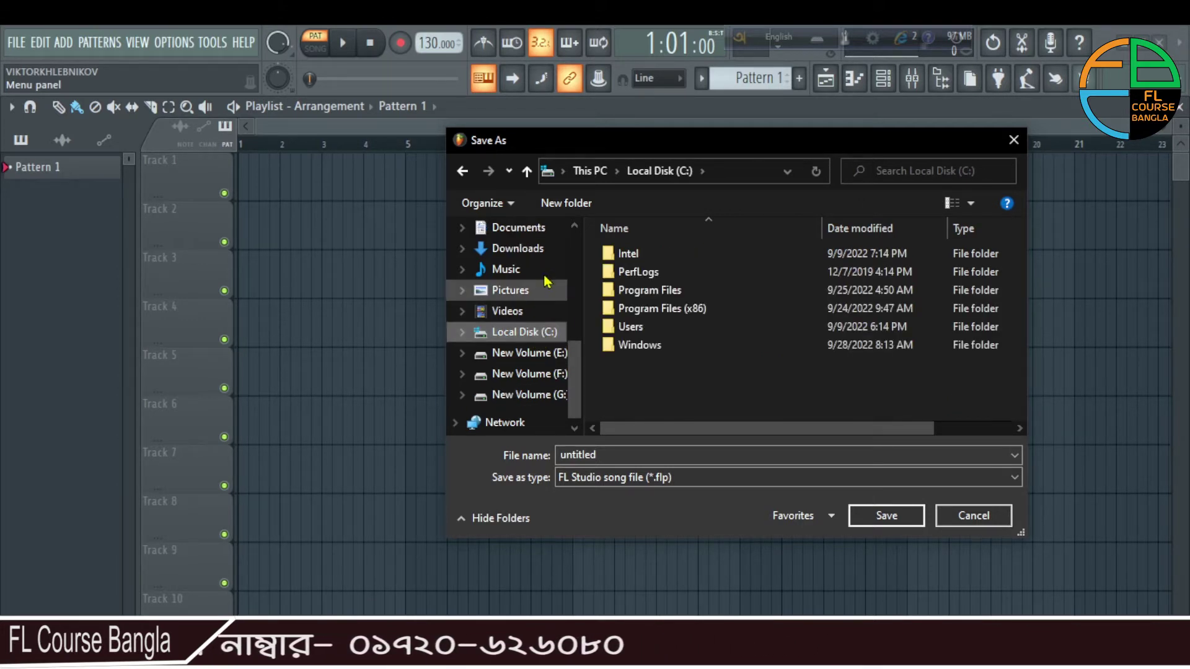
scroll(531, 276, up, 3)
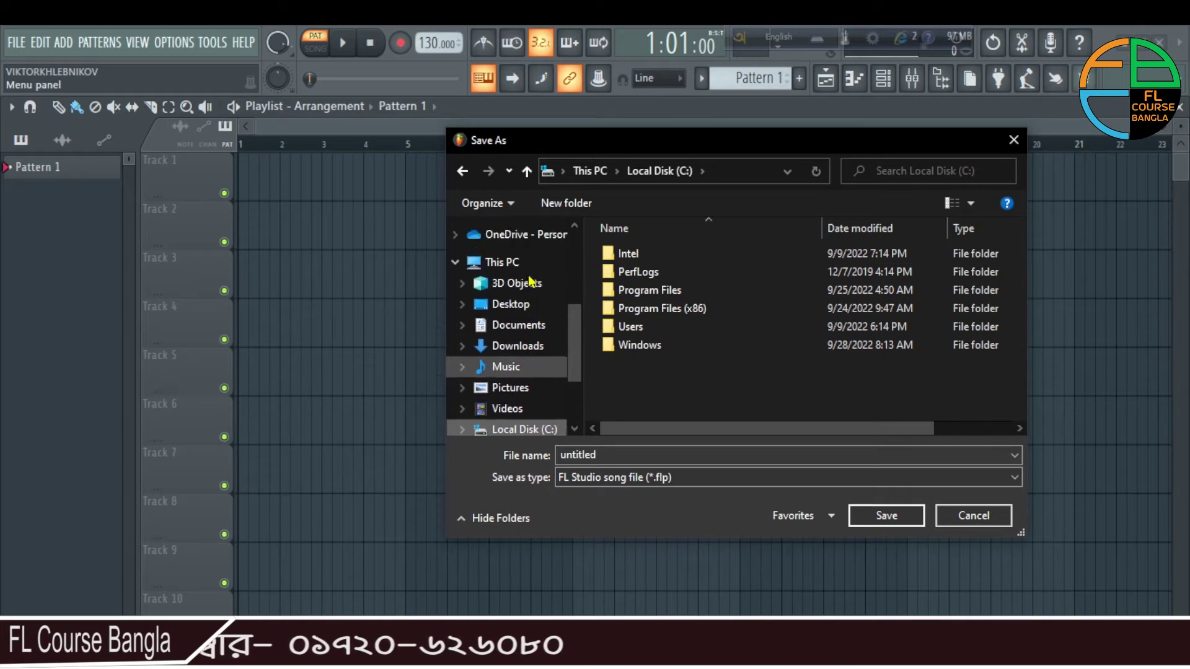
click(526, 315)
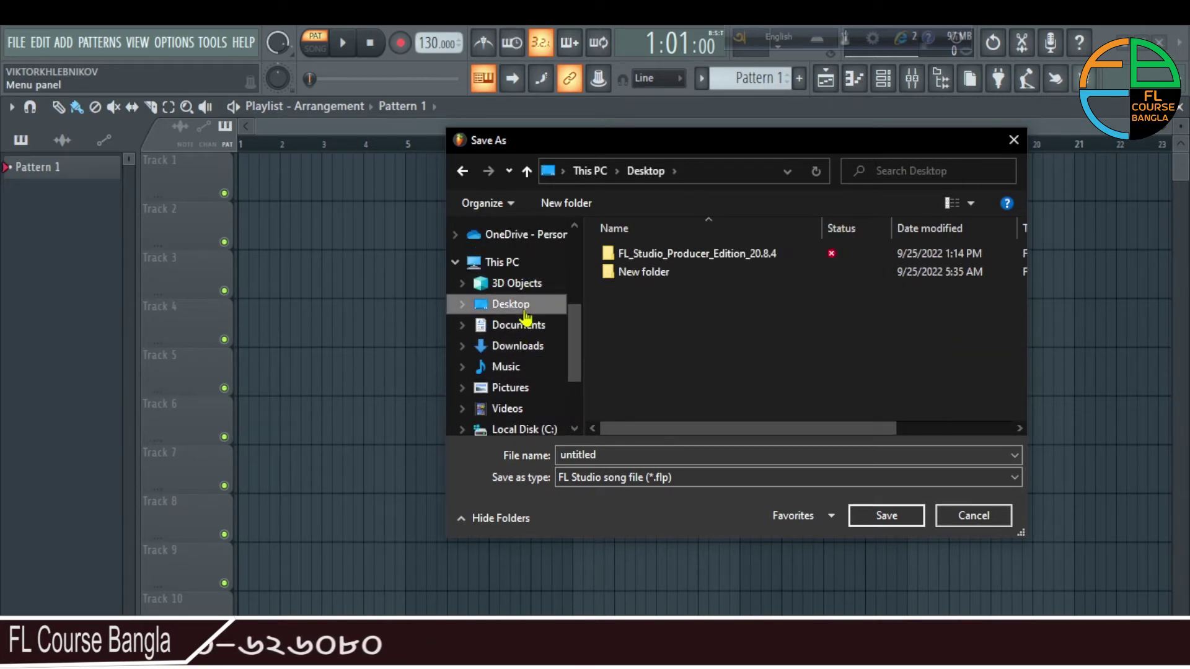
scroll(579, 409, down, 5)
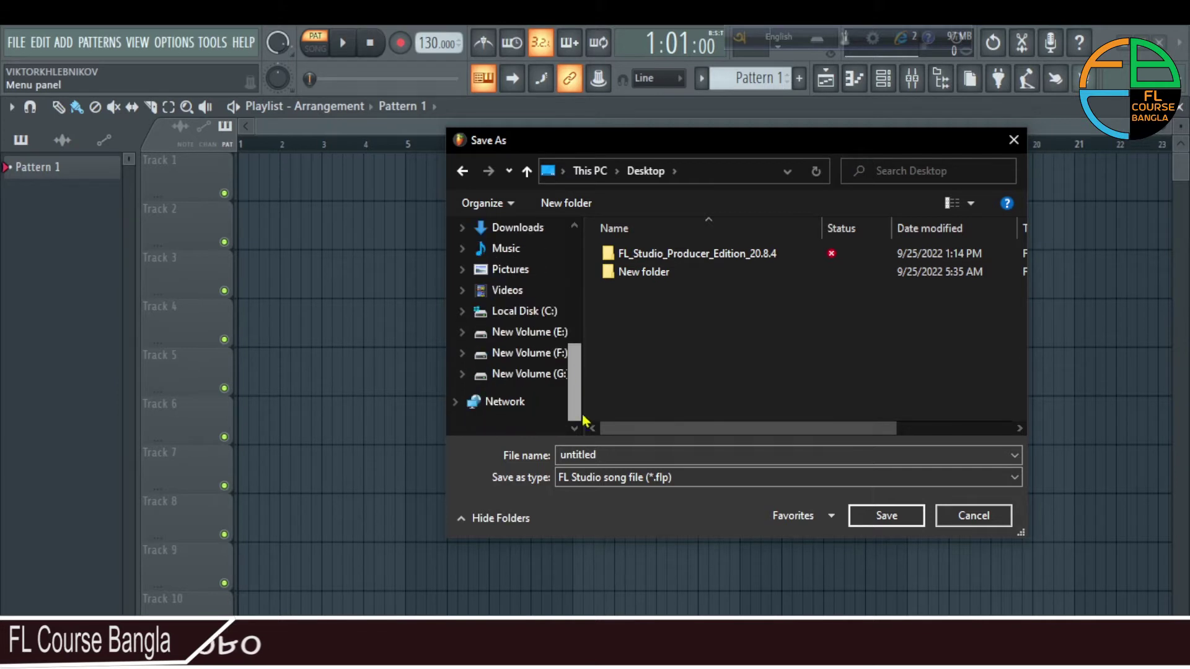
click(550, 374)
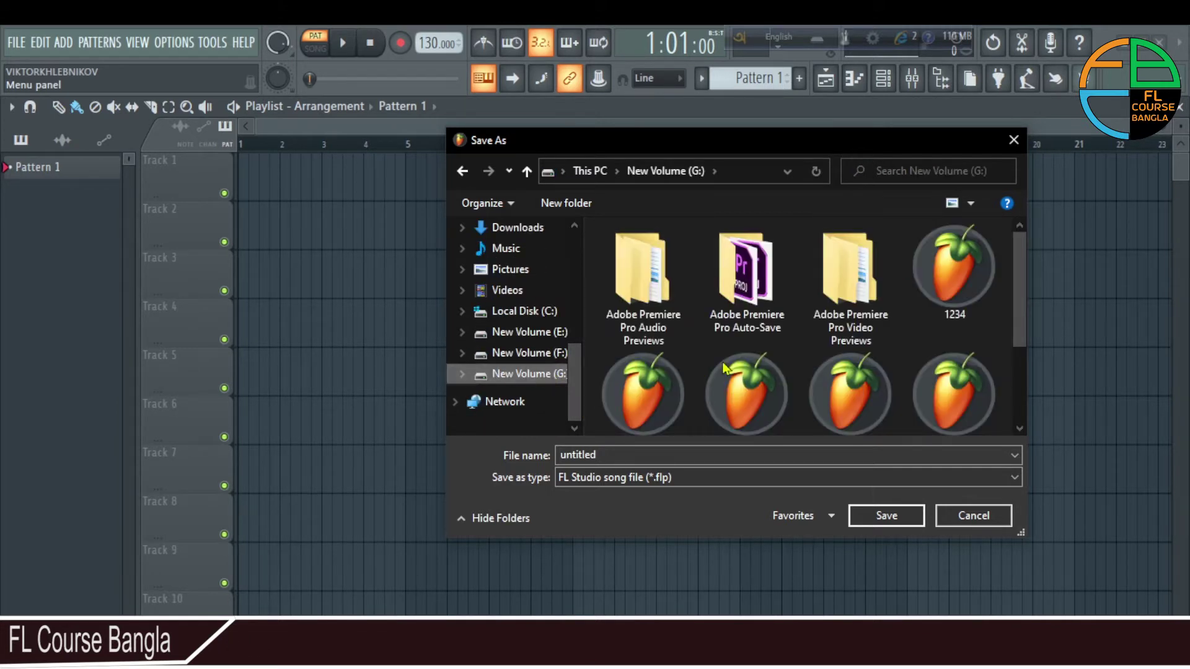
Enter "ffjfgjghdhdgfgjfgjfjfg" as the project's file name
click(612, 454)
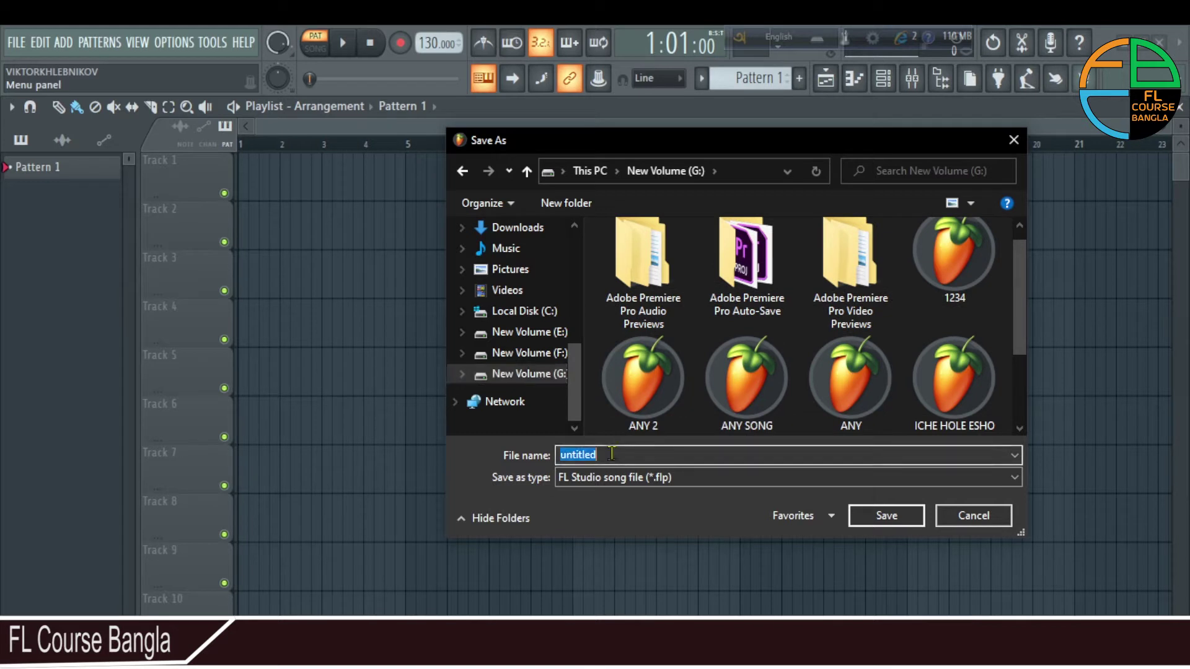
key(BackSpace)
text(f)
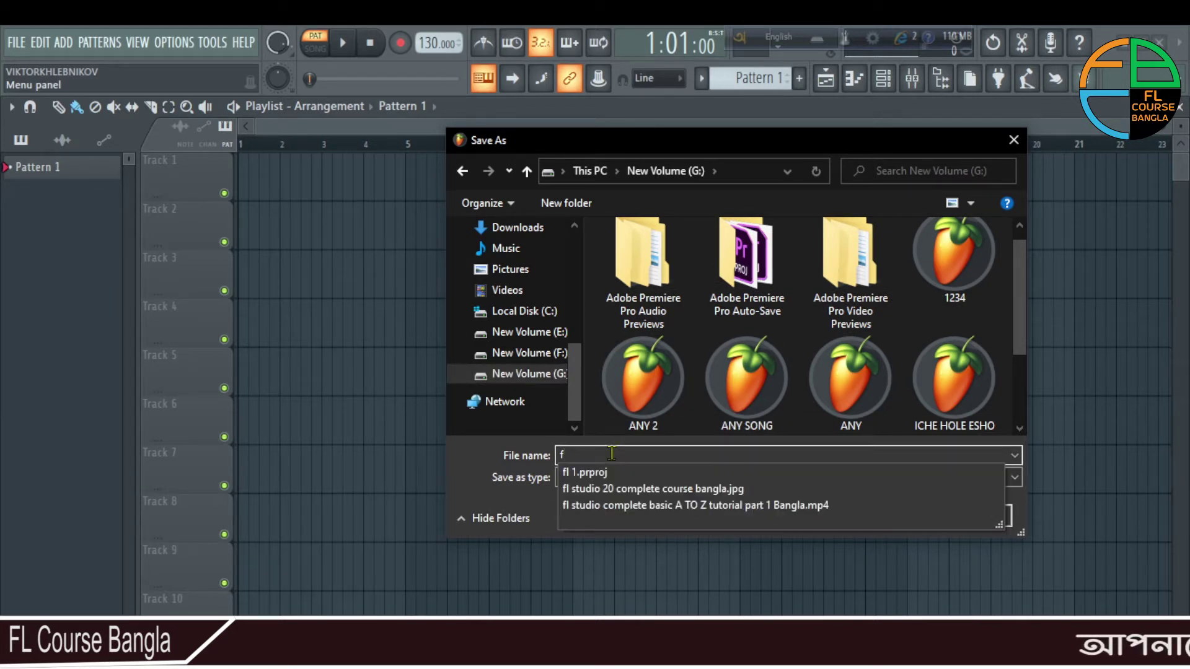
text(fjfgjghdhdgfgjfgjfjfg)
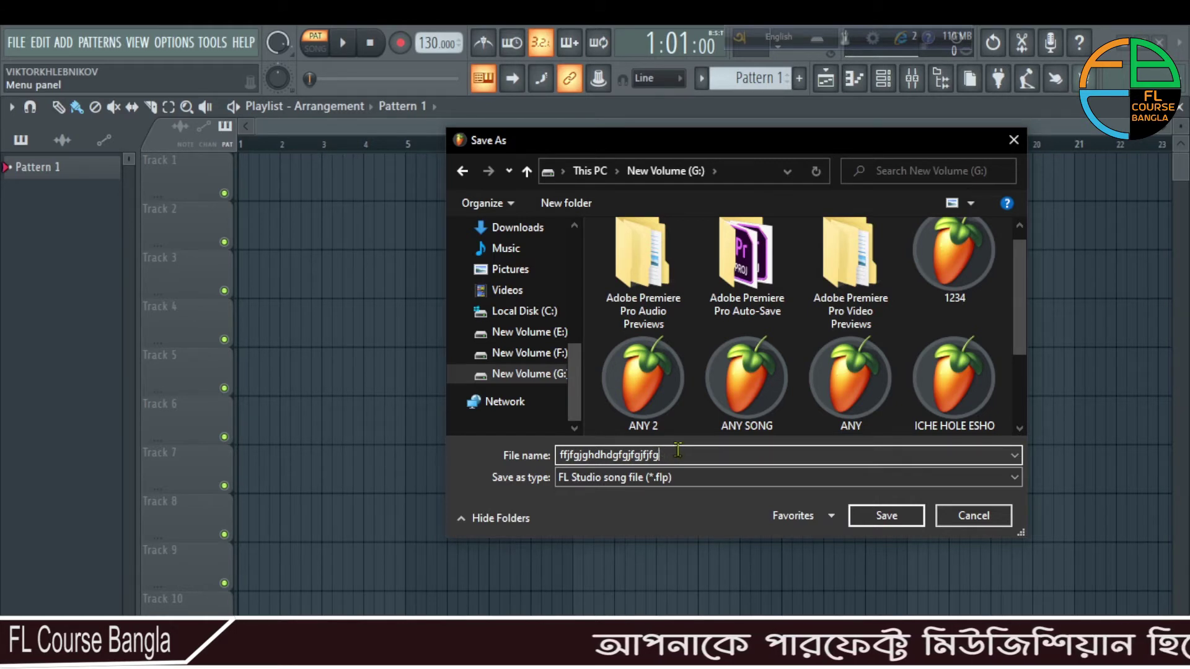
Clear the entered file name and cancel saving the project
key(BackSpace)
key(BackSpace)
key(BackSpace)
key(BackSpace)
key(BackSpace)
key(BackSpace)
key(BackSpace)
key(BackSpace)
key(BackSpace)
key(BackSpace)
key(BackSpace)
key(BackSpace)
key(BackSpace)
key(BackSpace)
key(BackSpace)
key(BackSpace)
key(BackSpace)
key(BackSpace)
key(BackSpace)
key(BackSpace)
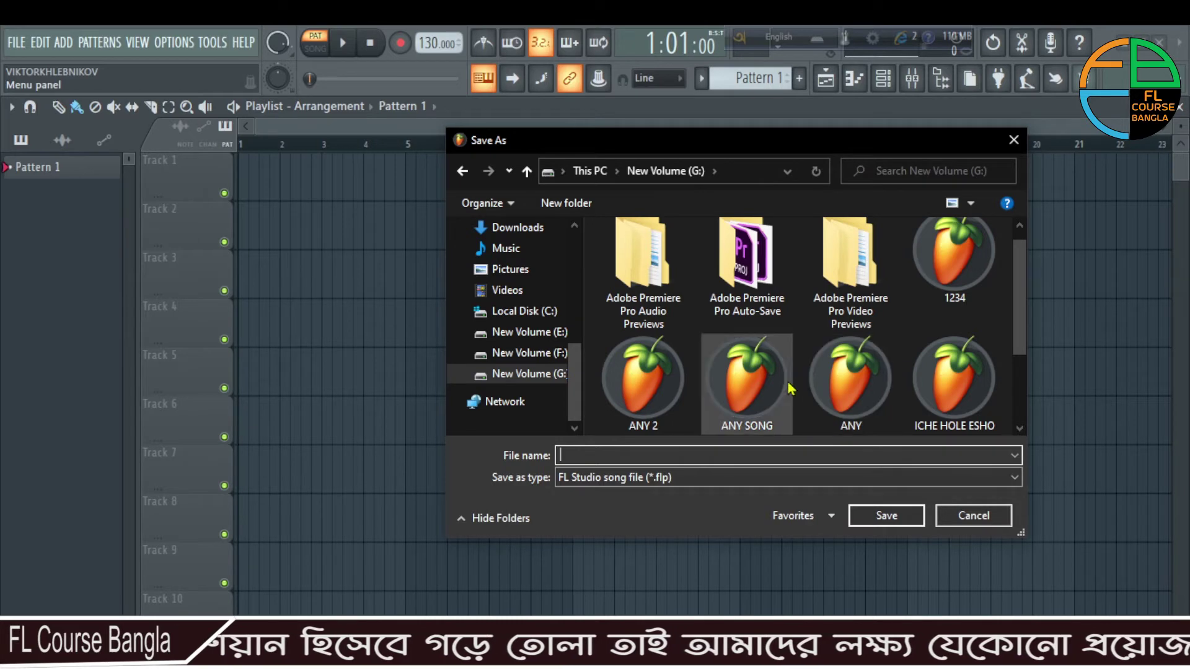
click(990, 516)
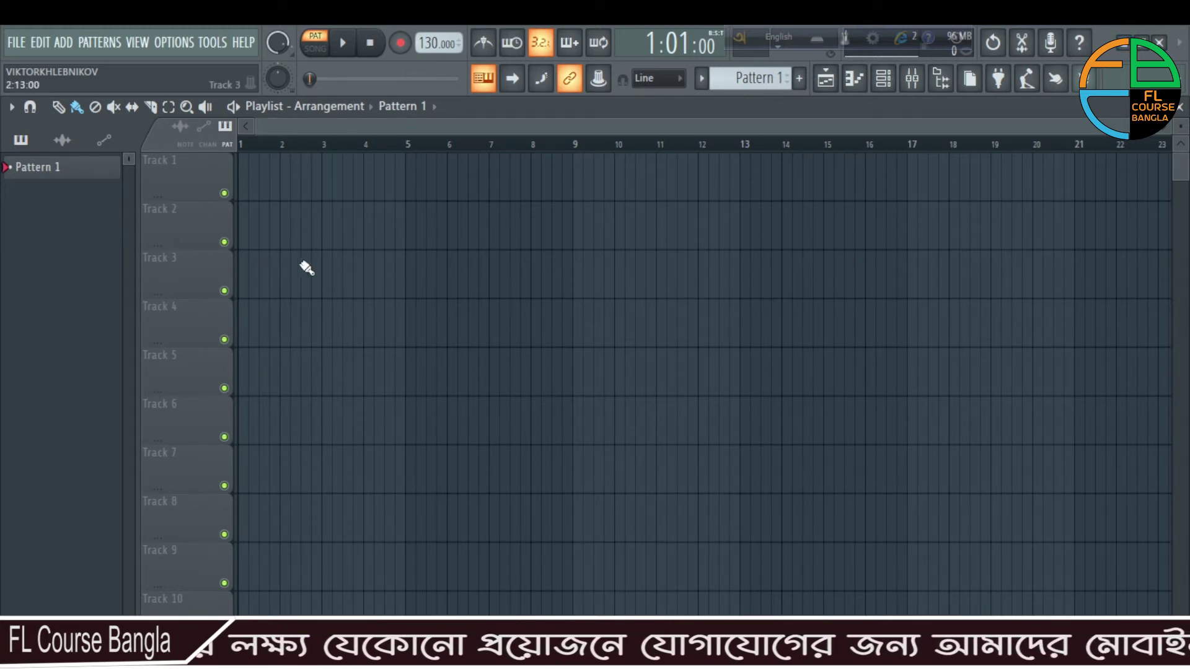
Open the recent project ICHE HOLE ESHO.flp and look over its playlist tracks
click(16, 44)
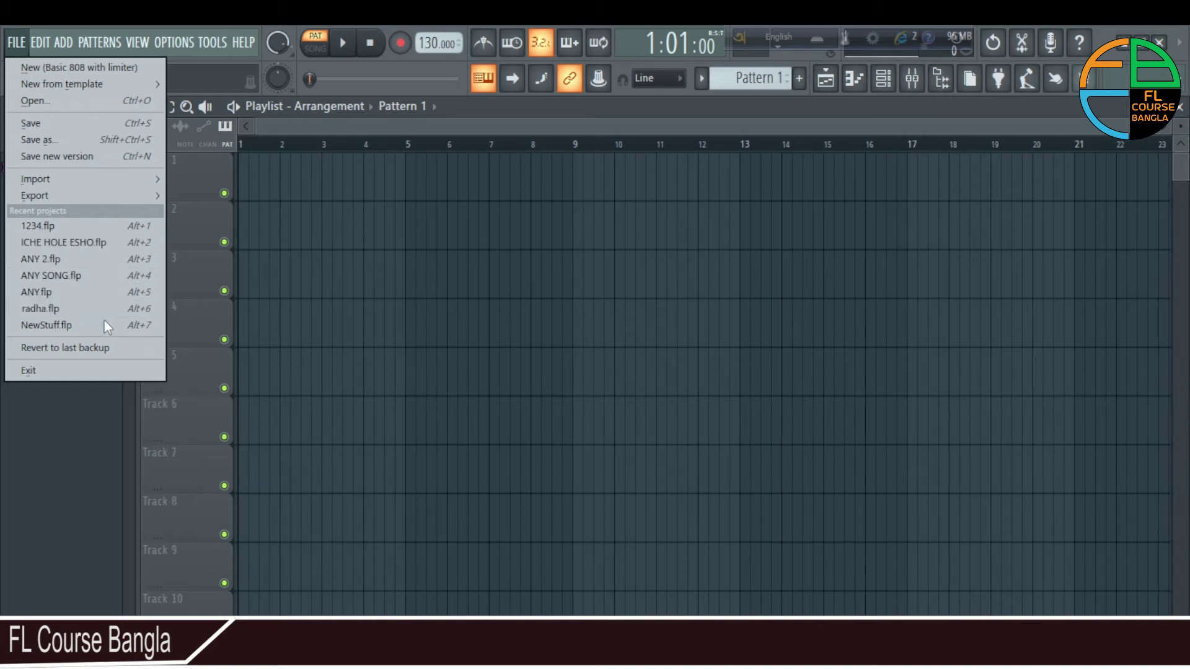
click(124, 227)
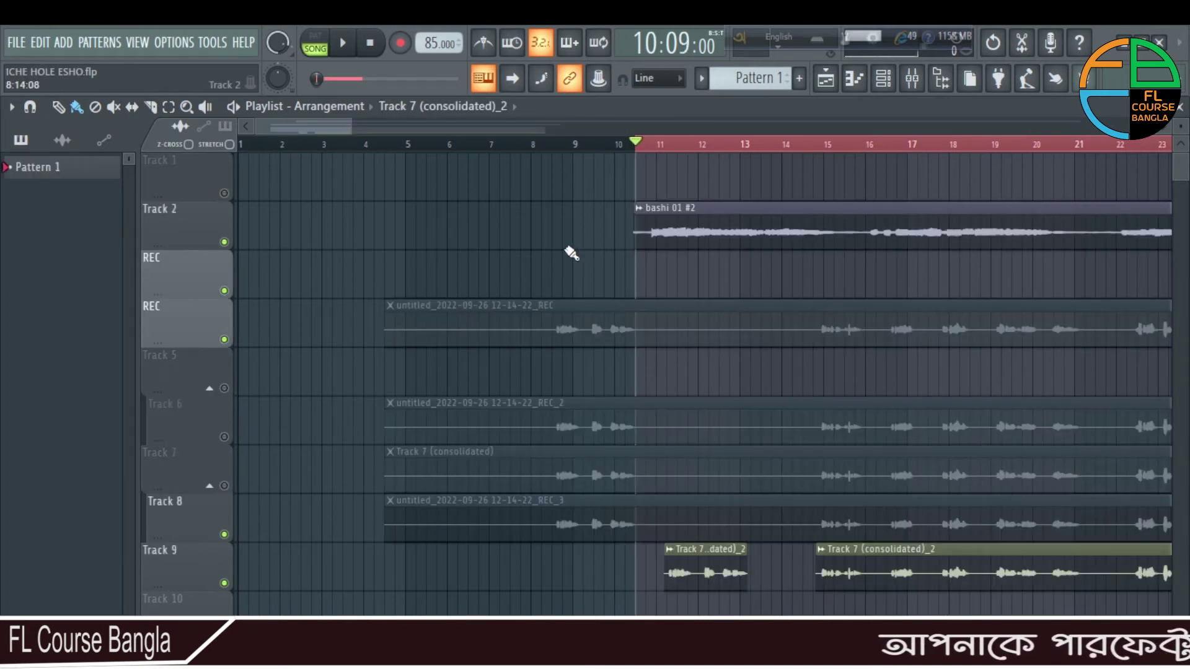
ctrl+scroll(511, 261, down, 6)
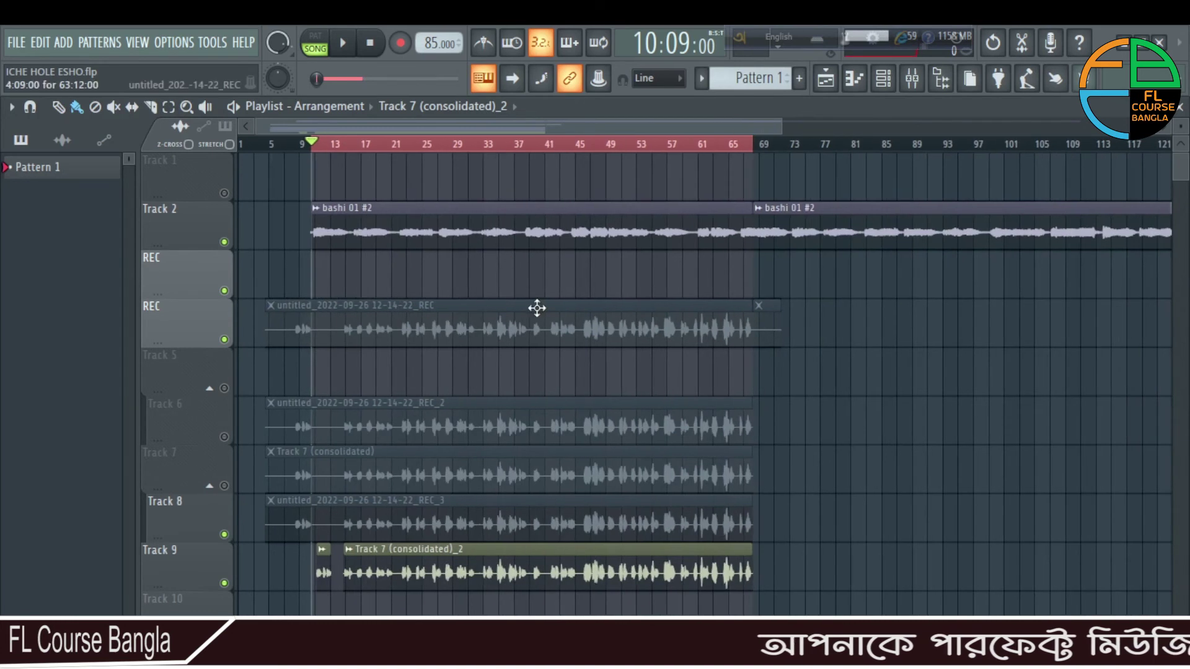
scroll(537, 308, down, 5)
scroll(561, 307, up, 6)
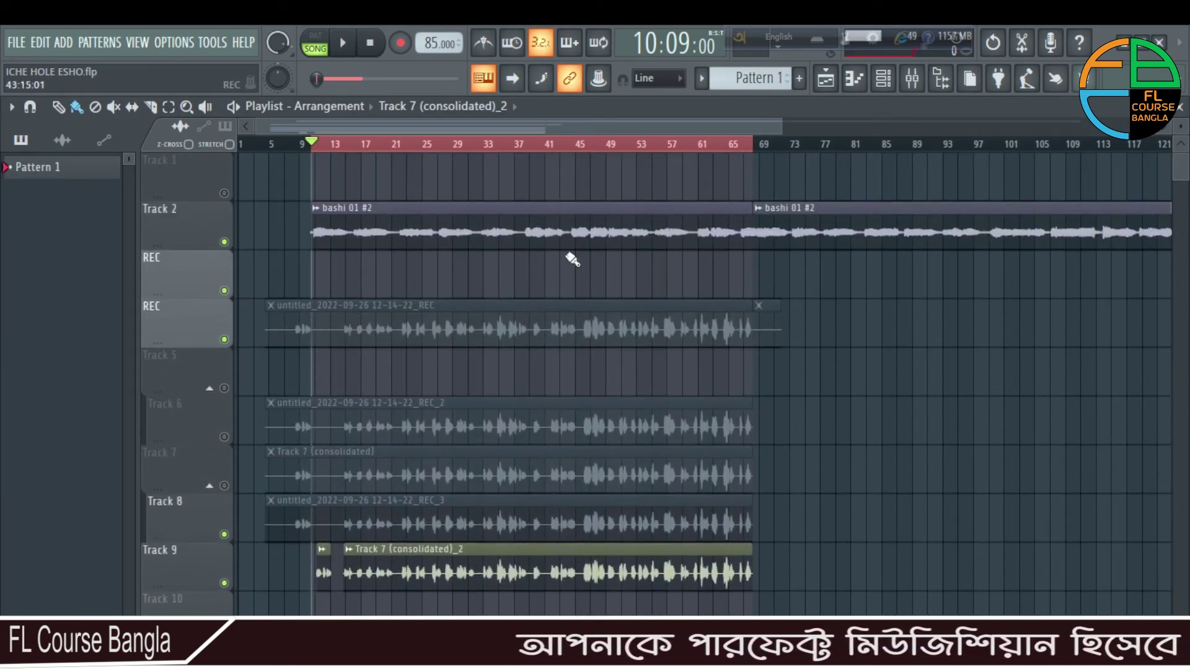
scroll(632, 319, down, 3)
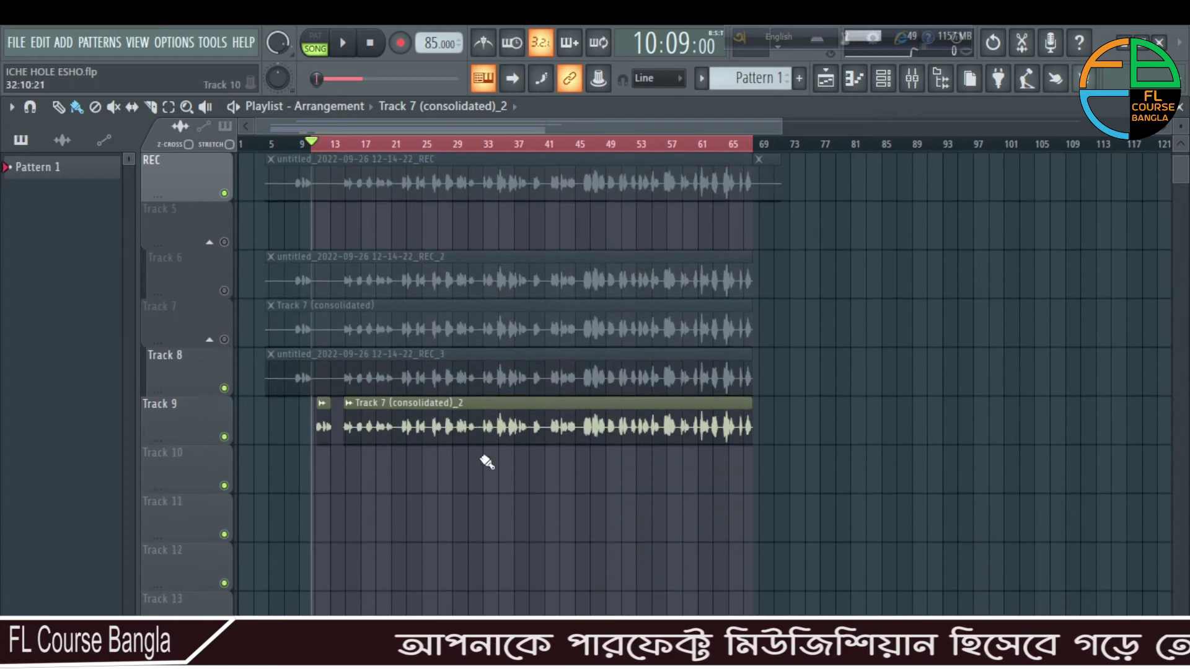
scroll(589, 342, up, 4)
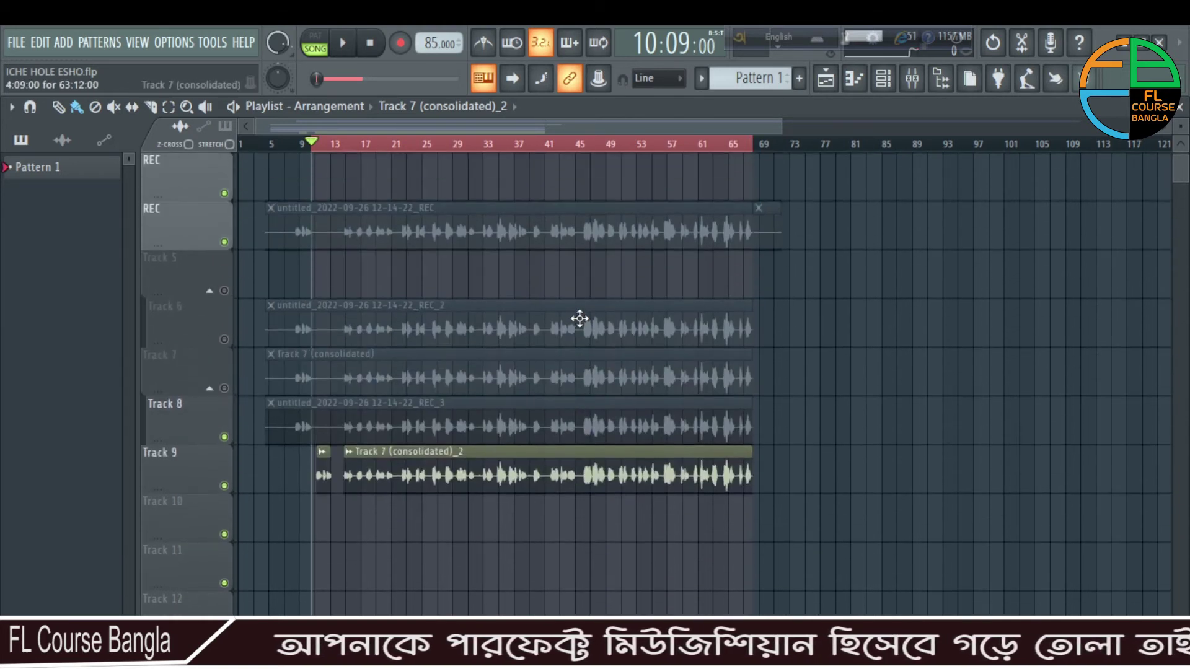
scroll(463, 359, up, 1)
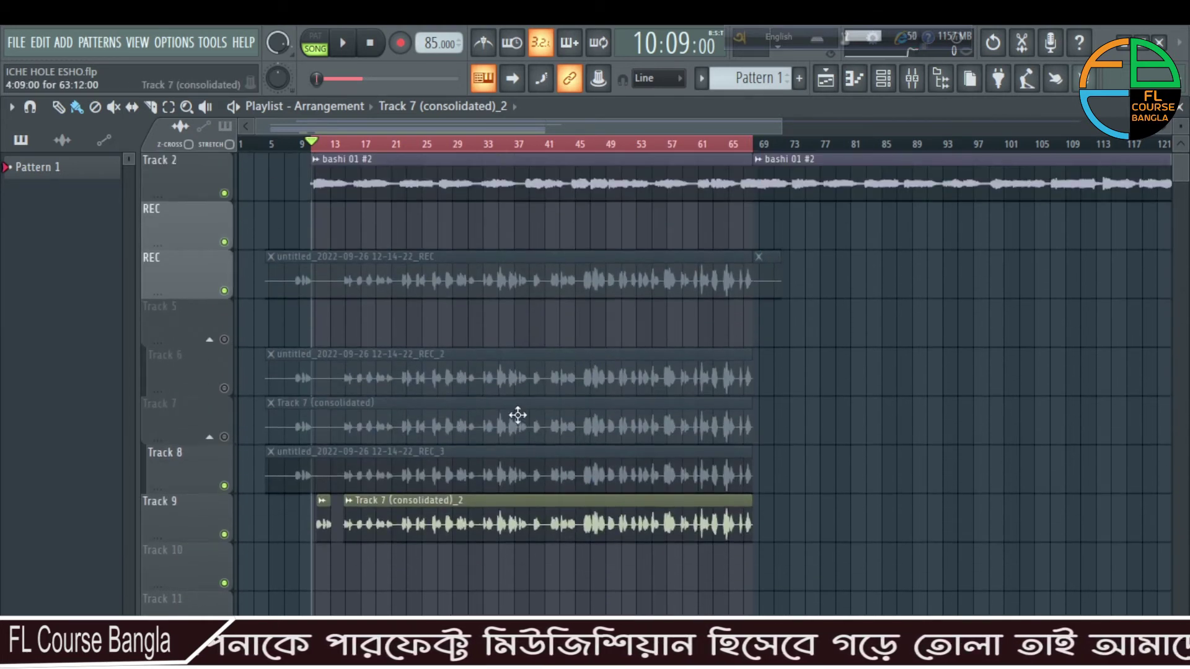
scroll(513, 380, up, 1)
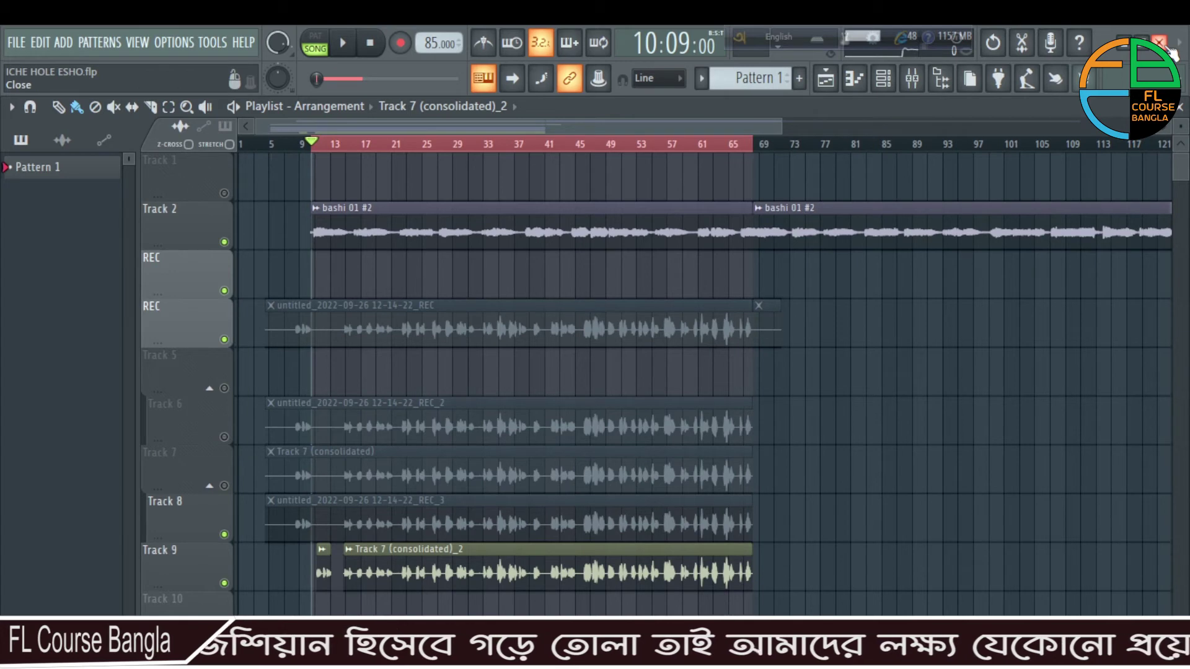
Close FL Studio and open the ANY 2 project from drive G: in File Explorer
click(1159, 42)
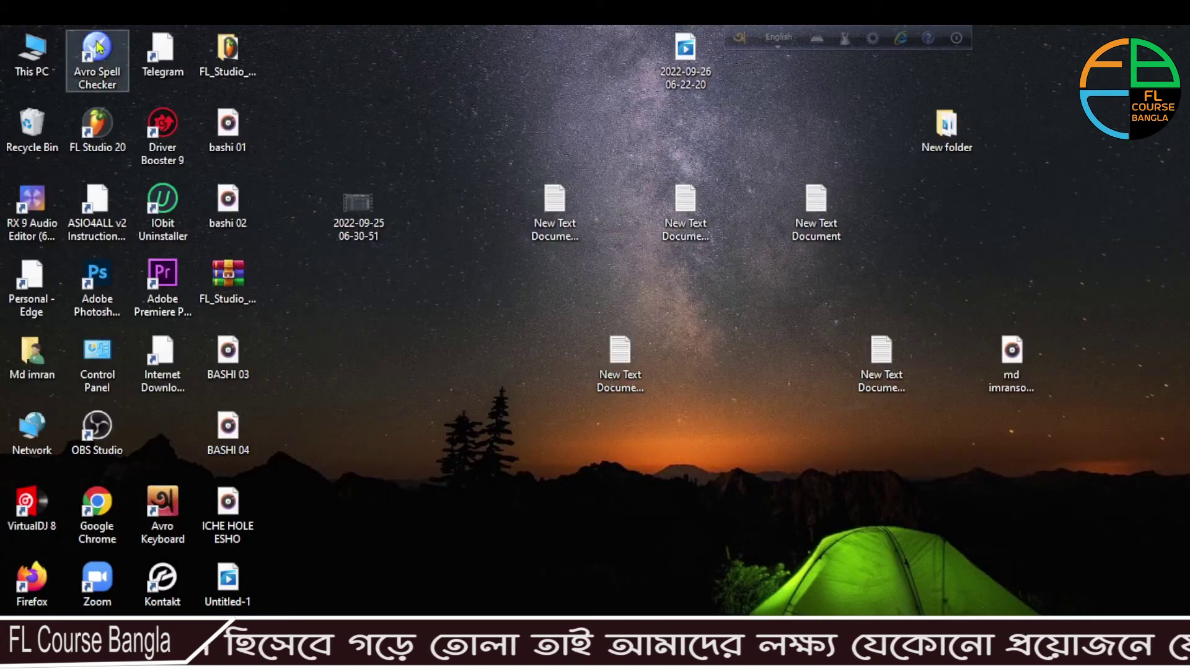
double_click(33, 54)
click(663, 164)
text(G:)
key(Return)
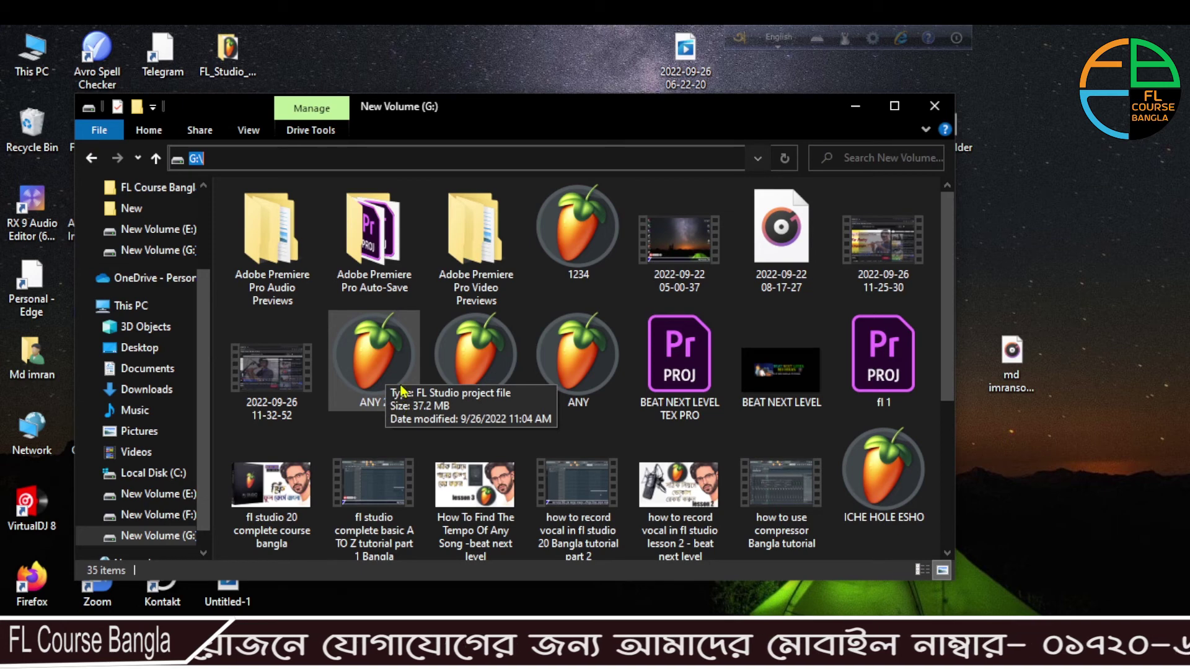
click(384, 355)
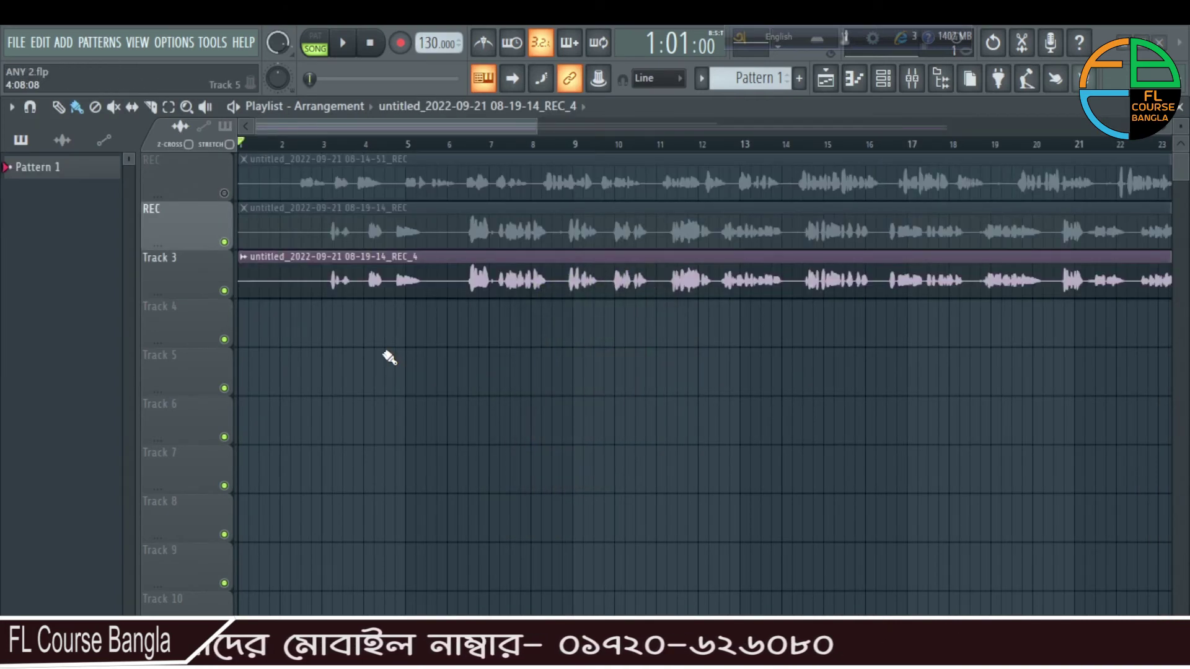
scroll(627, 176, down, 3)
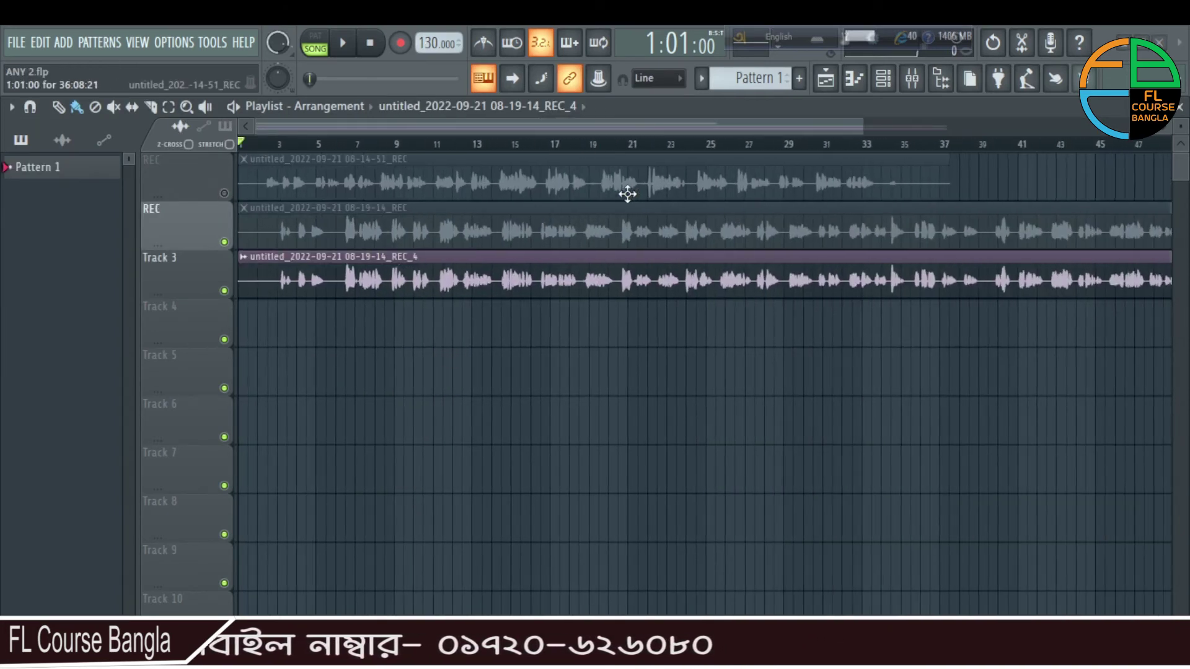
scroll(628, 194, down, 2)
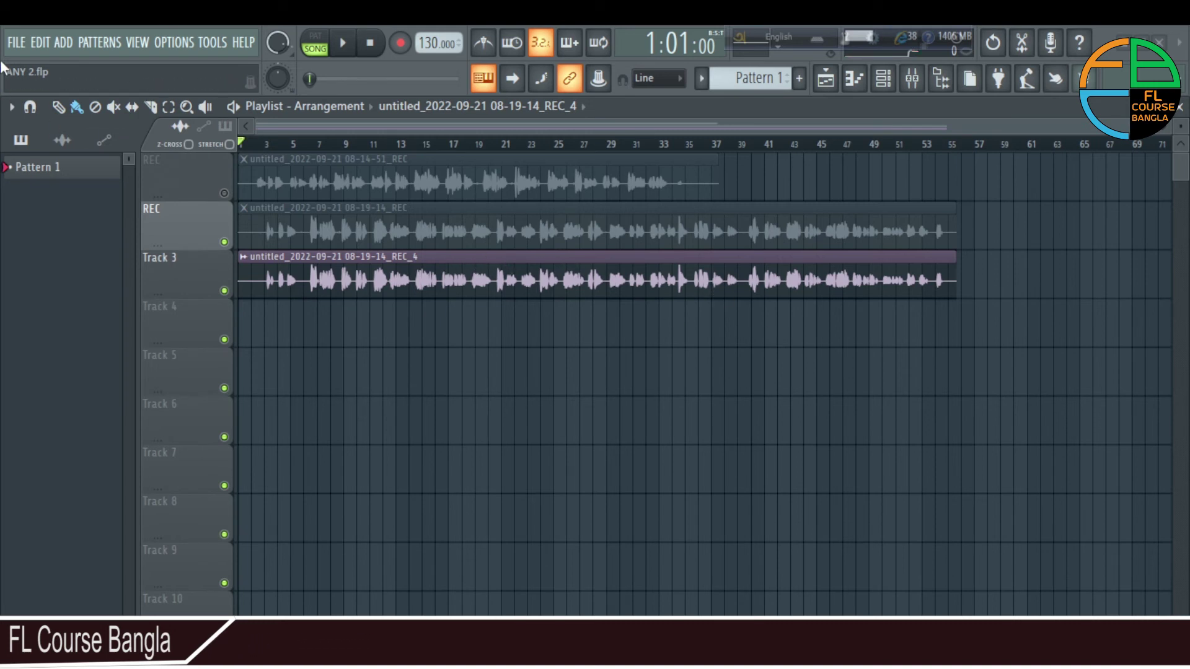
click(17, 43)
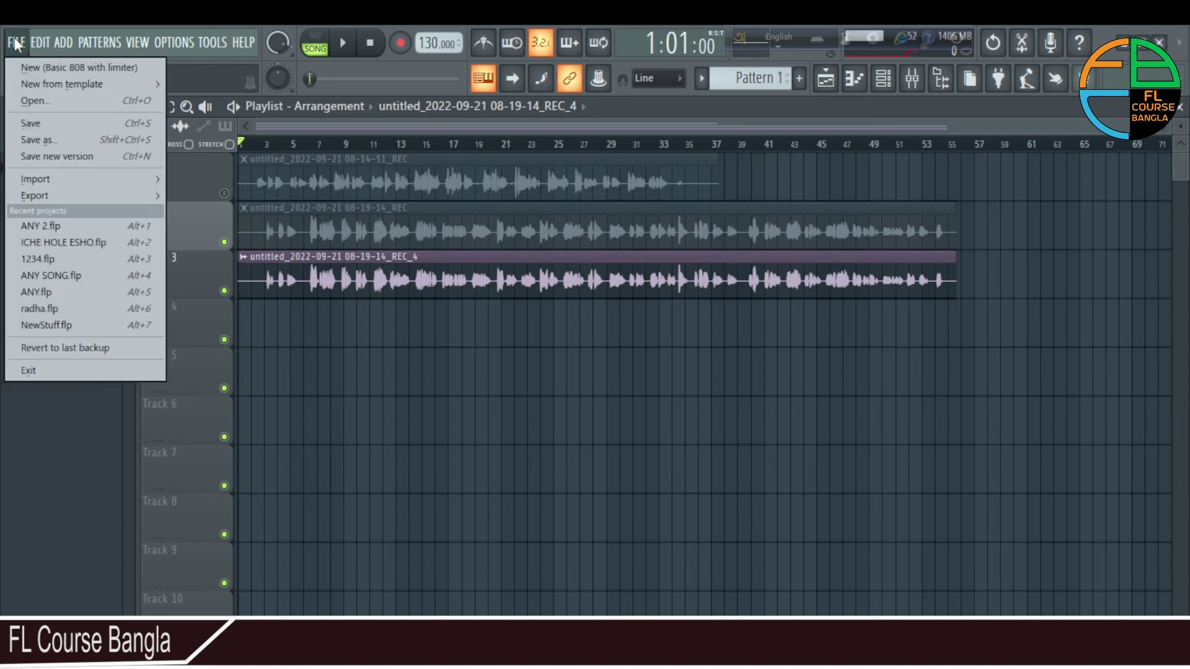
click(292, 353)
click(293, 374)
click(540, 471)
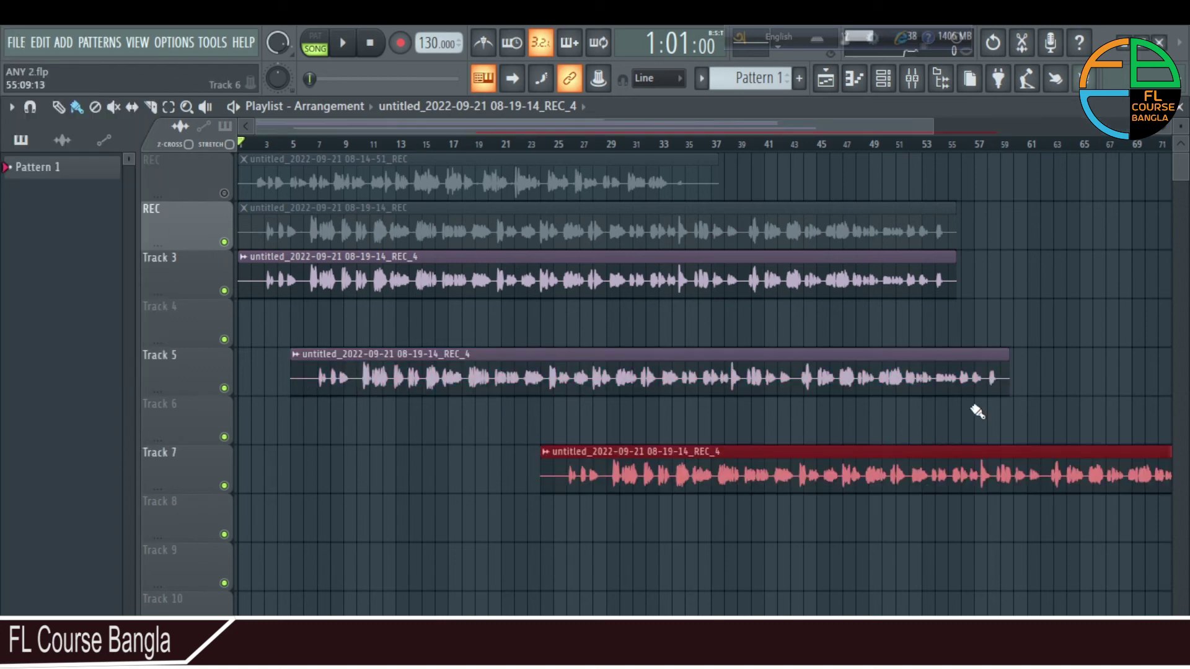
click(1146, 328)
click(1094, 236)
click(500, 527)
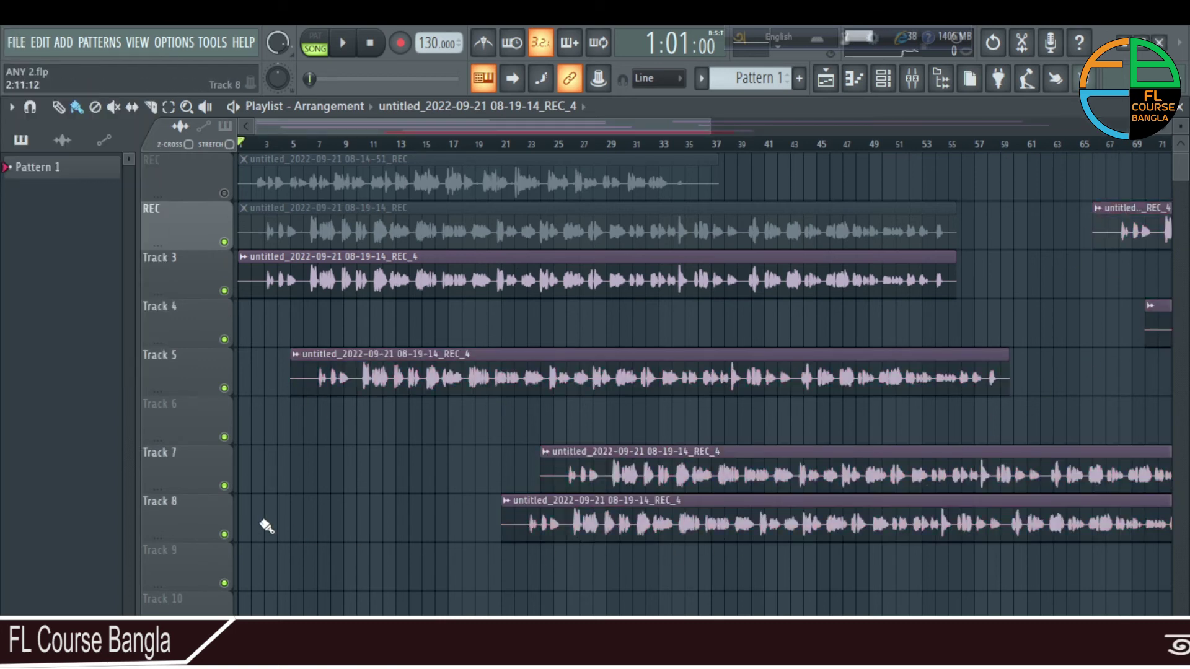
scroll(416, 456, down, 4)
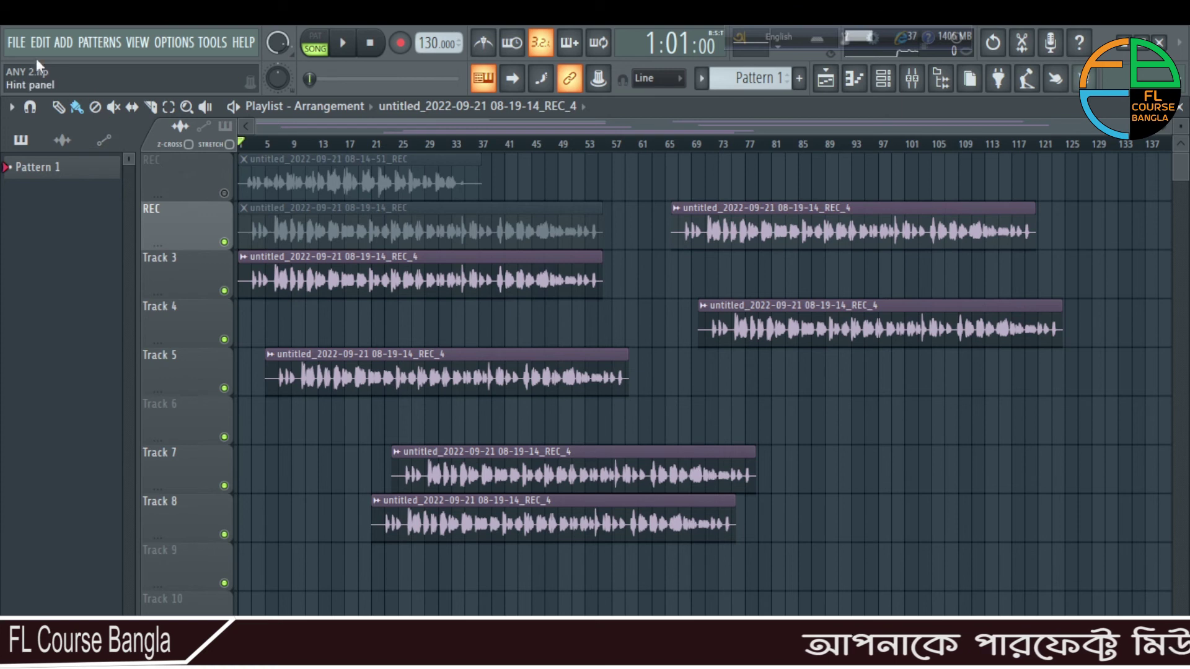
click(23, 44)
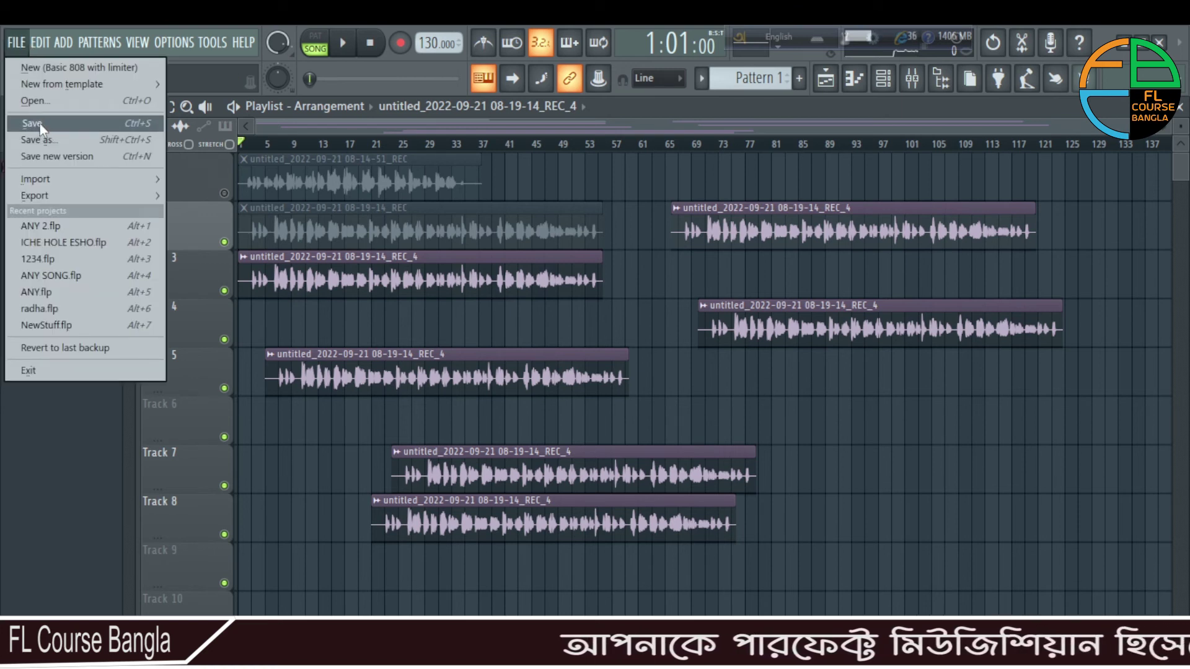
Delete the five copied clips from Tracks 7, 8, 5, 4 and the REC track, leaving the original clip on Track 3
mouse_move(38, 196)
right_click(586, 486)
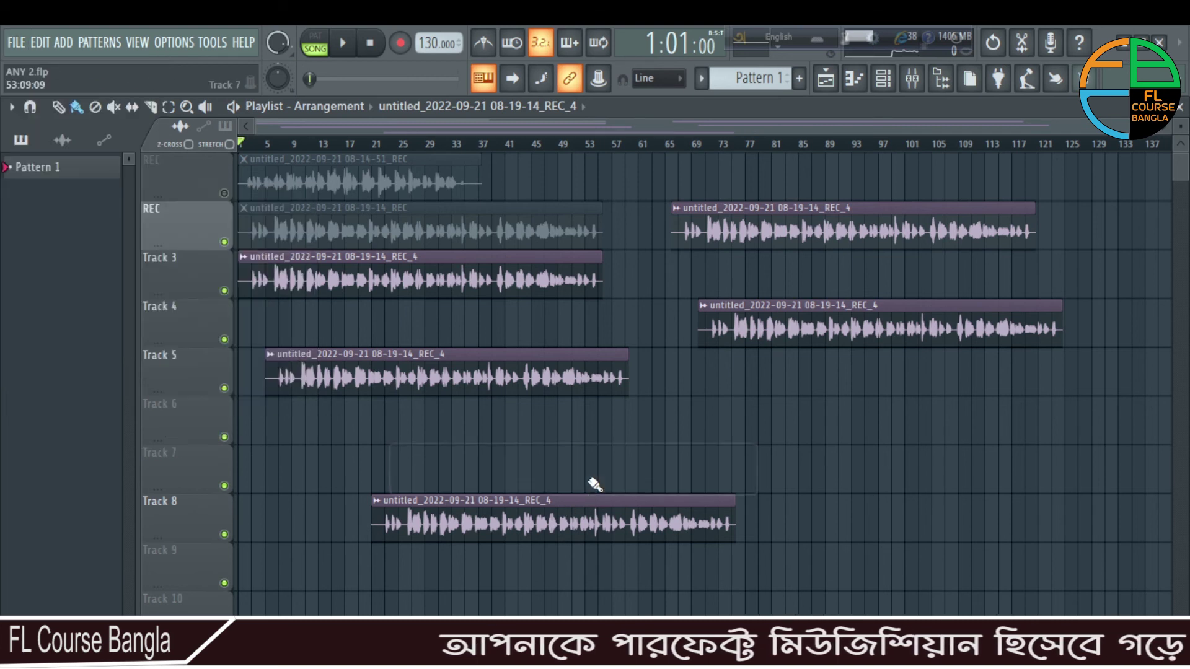
right_click(564, 525)
right_click(610, 371)
right_click(804, 310)
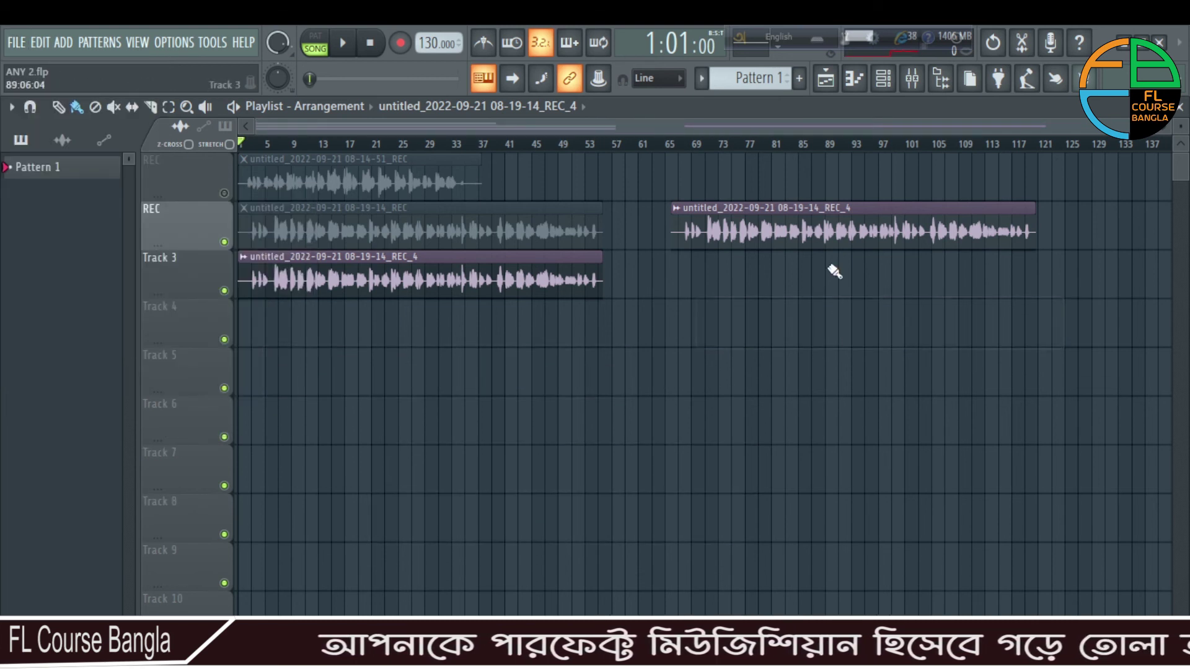
right_click(835, 242)
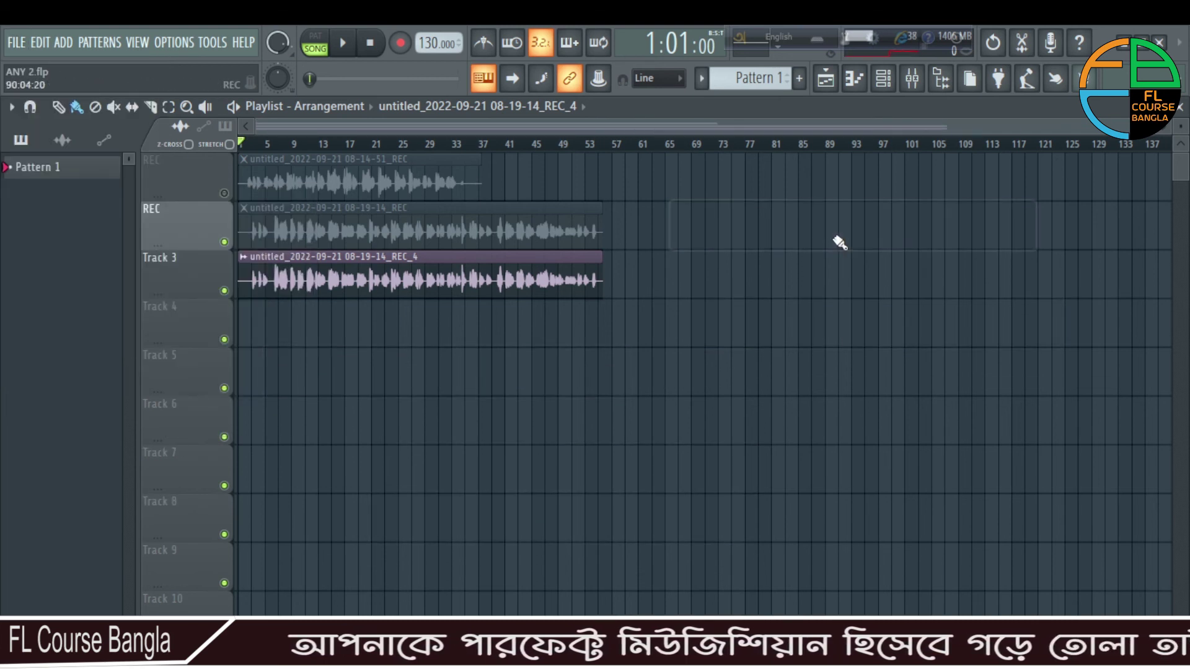
Save the changes to the ANY 2.flp project under its existing name
click(12, 45)
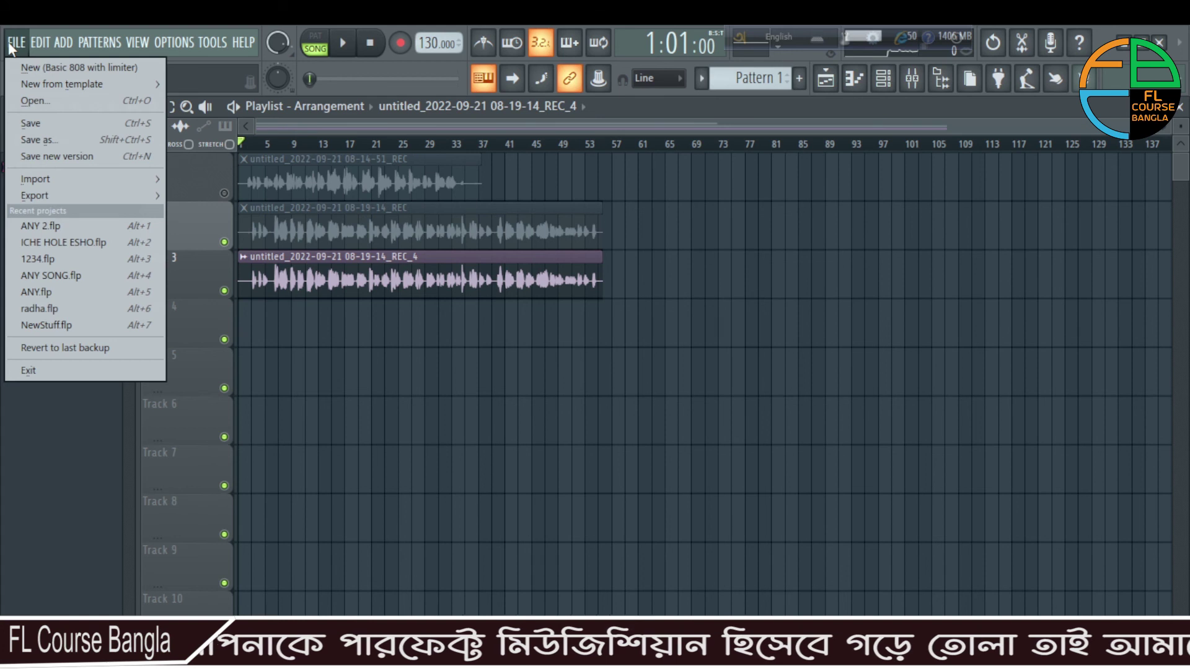
click(35, 124)
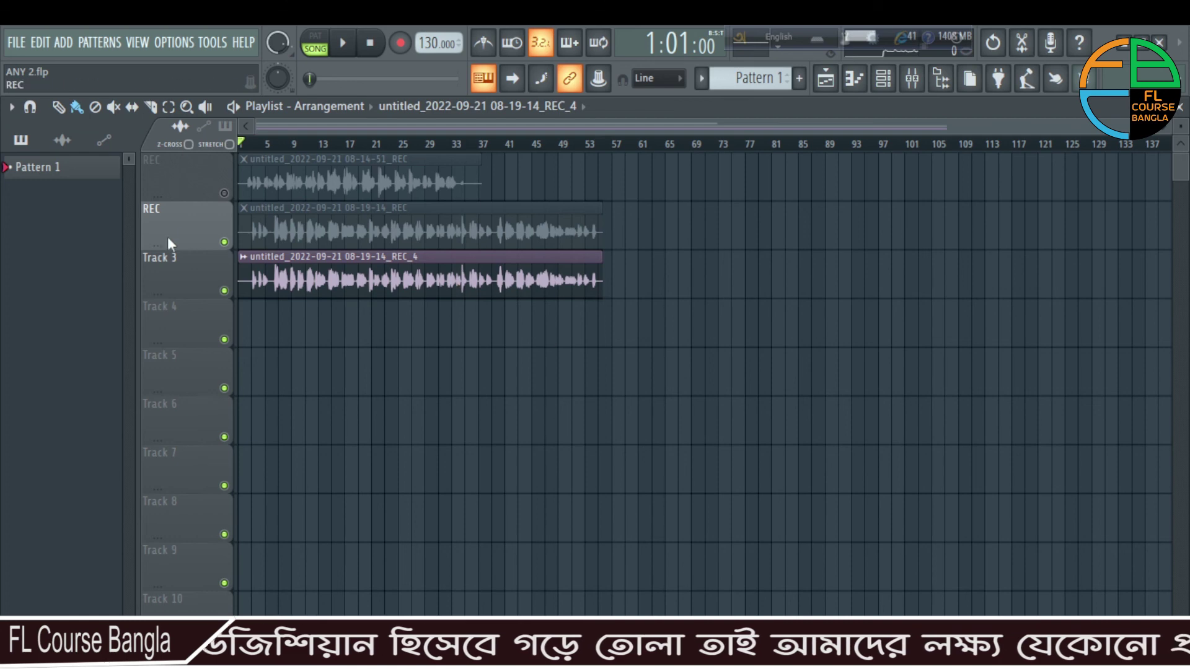
scroll(251, 410, up, 3)
scroll(250, 409, up, 2)
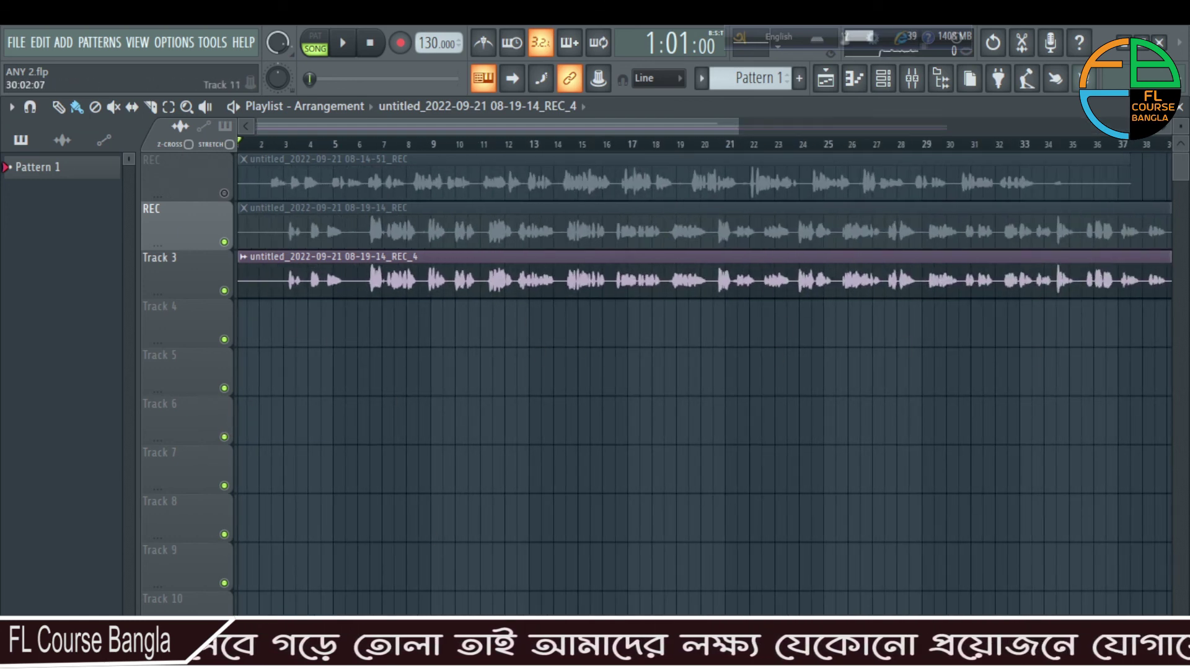
scroll(698, 421, down, 1)
scroll(697, 420, down, 1)
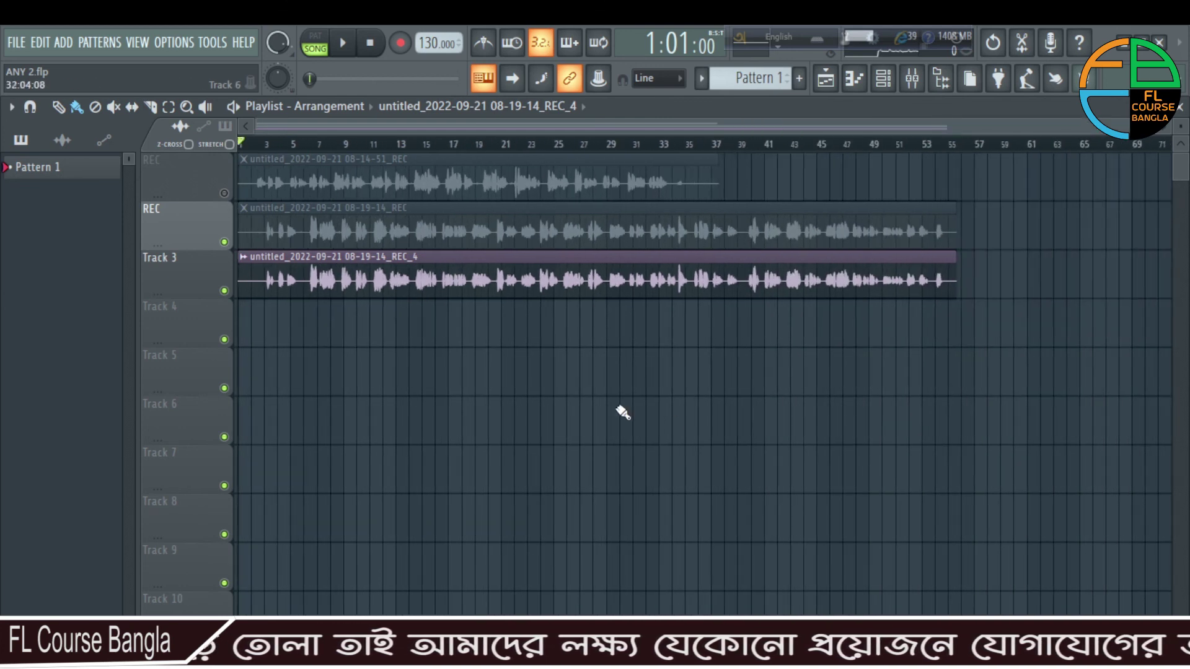